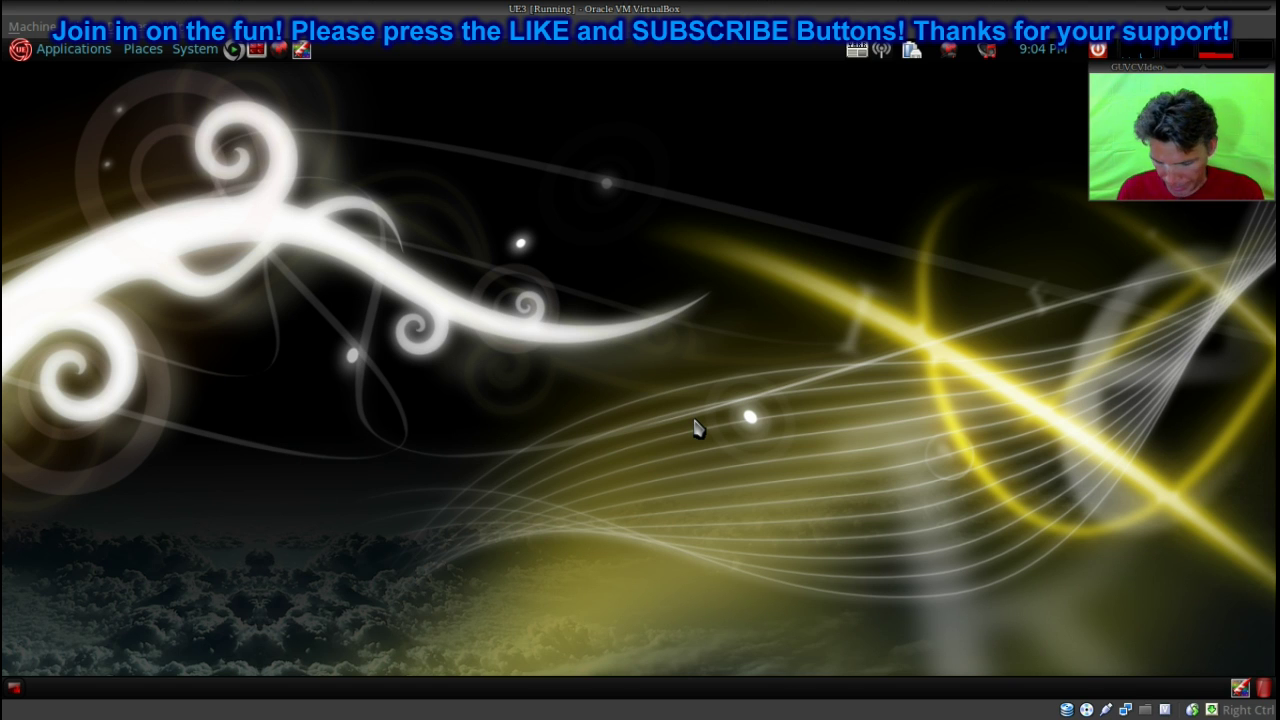
- Spin the desktop cube right through the workspaces and back one to the left
key(ctrl+alt+Right)
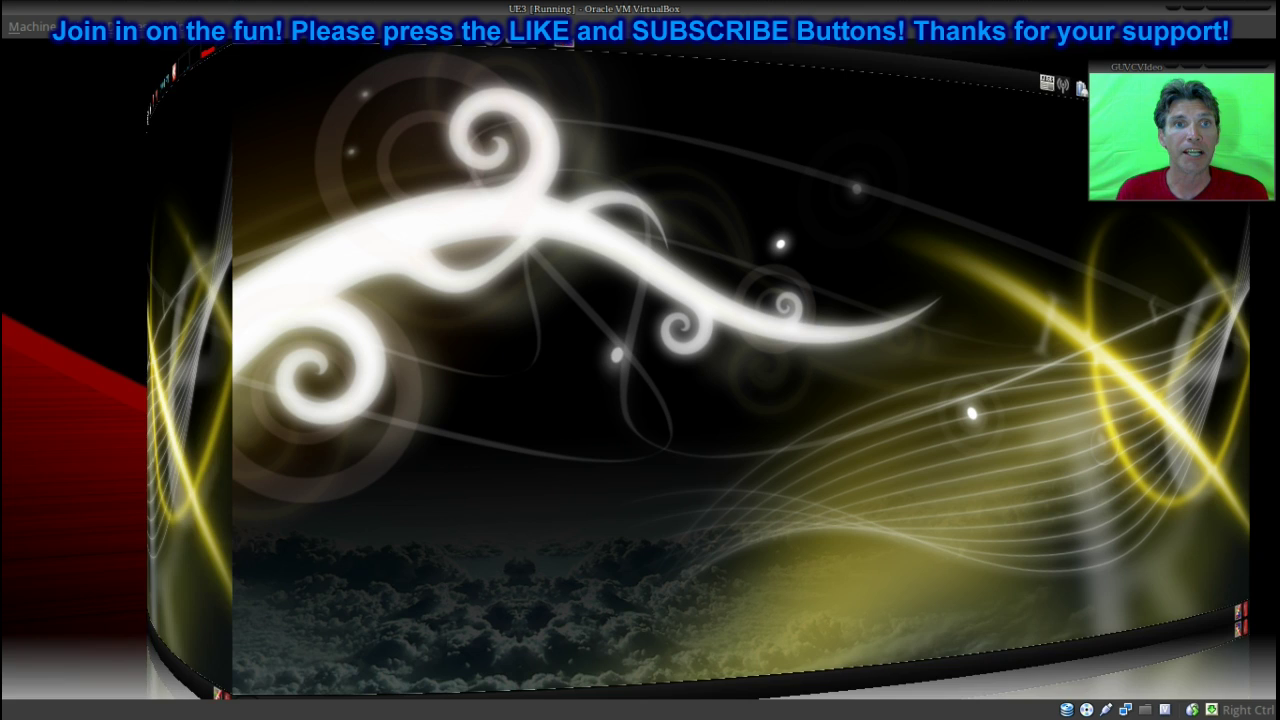
key(ctrl+alt+Right)
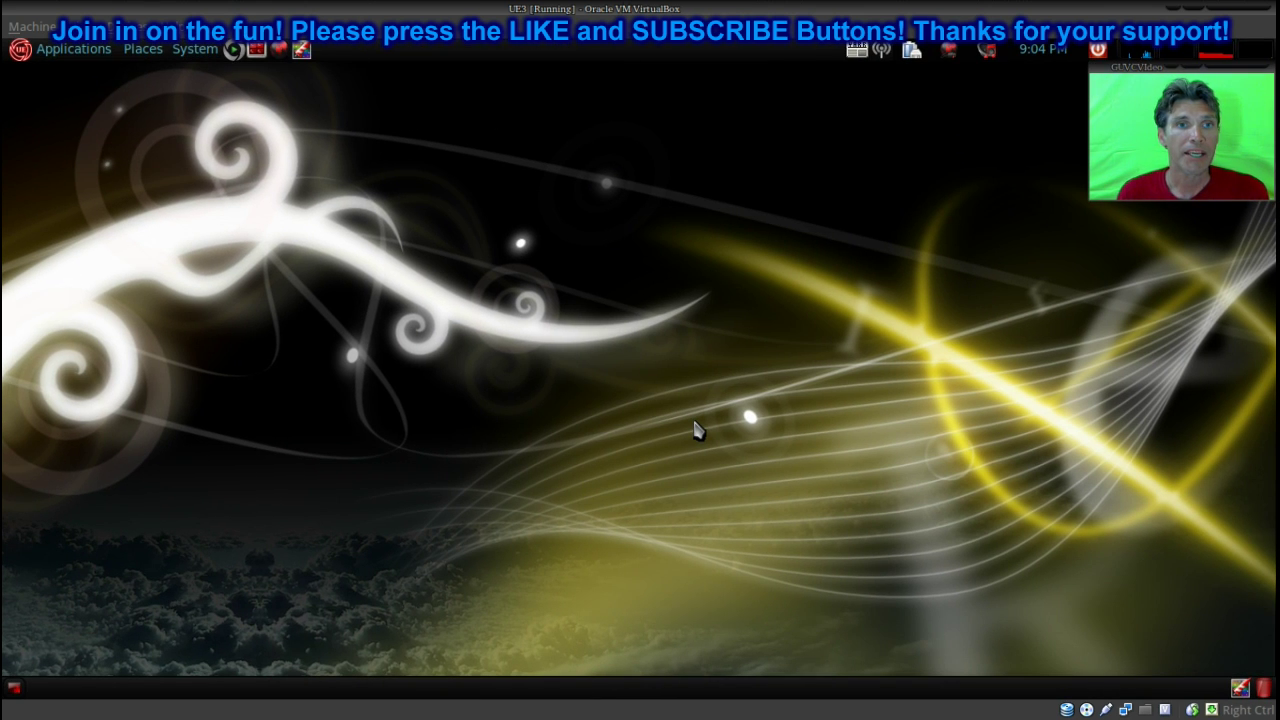
key(ctrl+alt+Right)
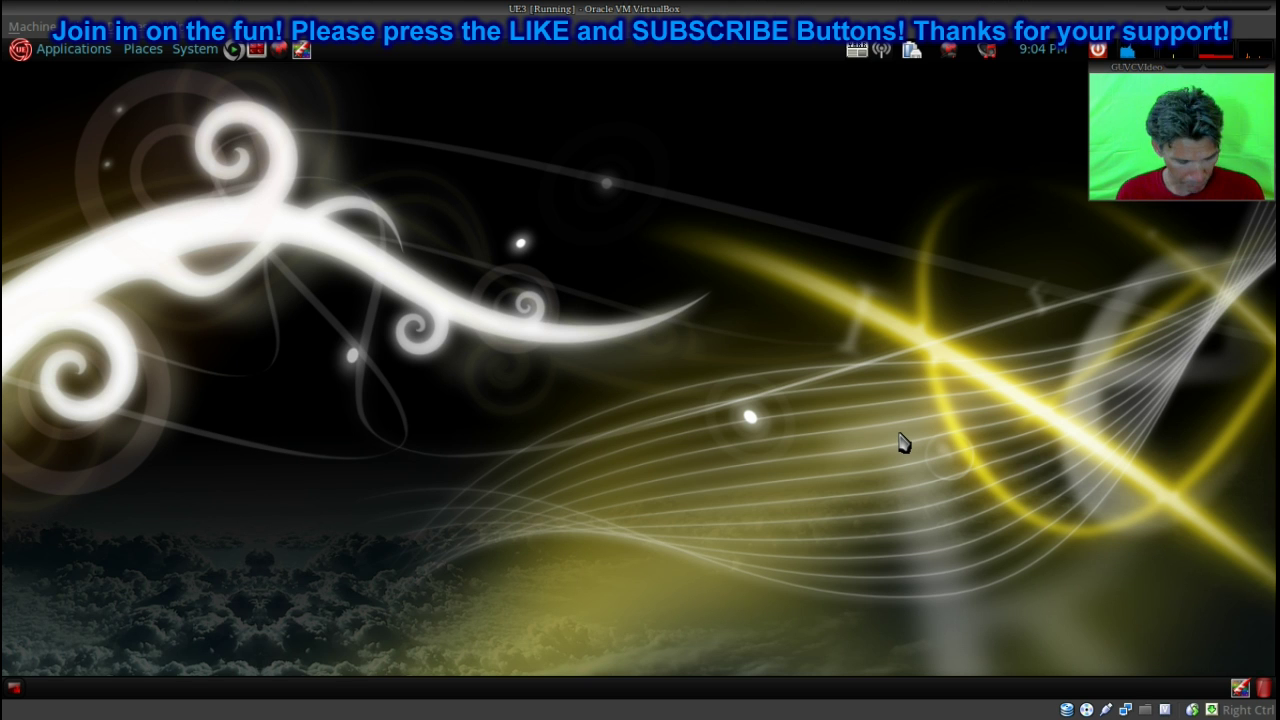
key(ctrl+alt+Left)
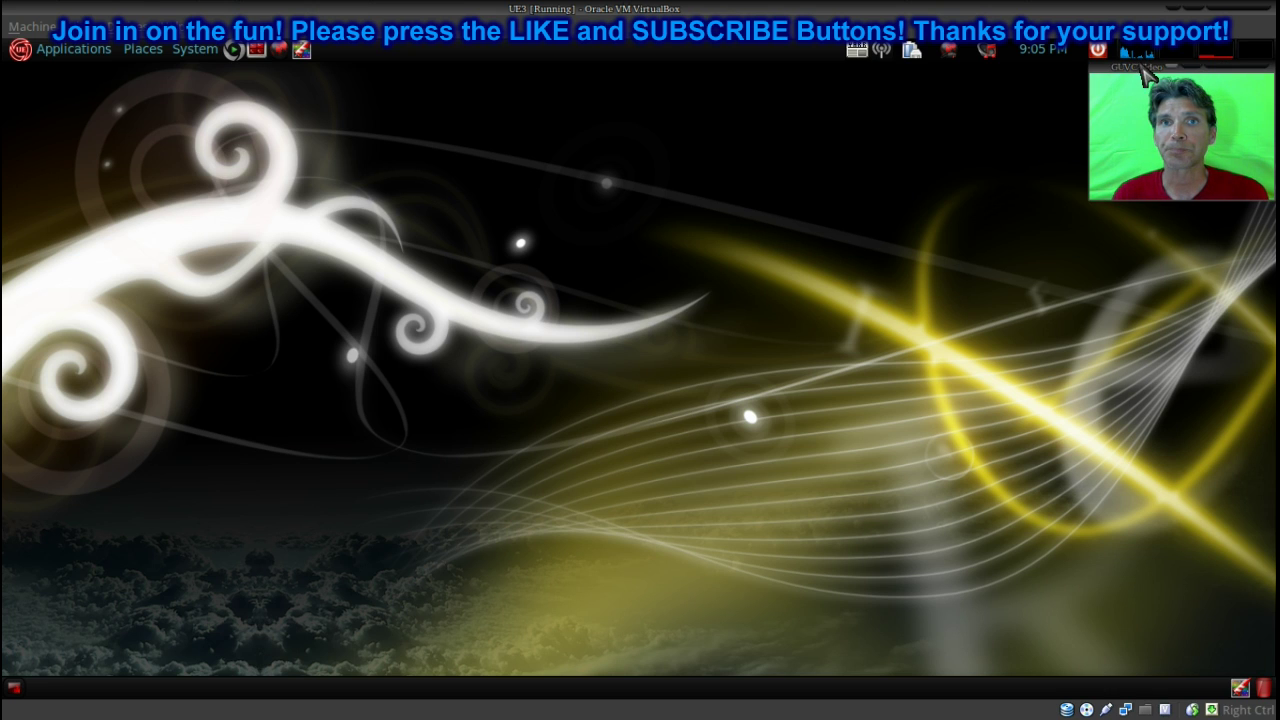
- View the system information overview from the top panel, then close it
drag(1142, 72, 1148, 100)
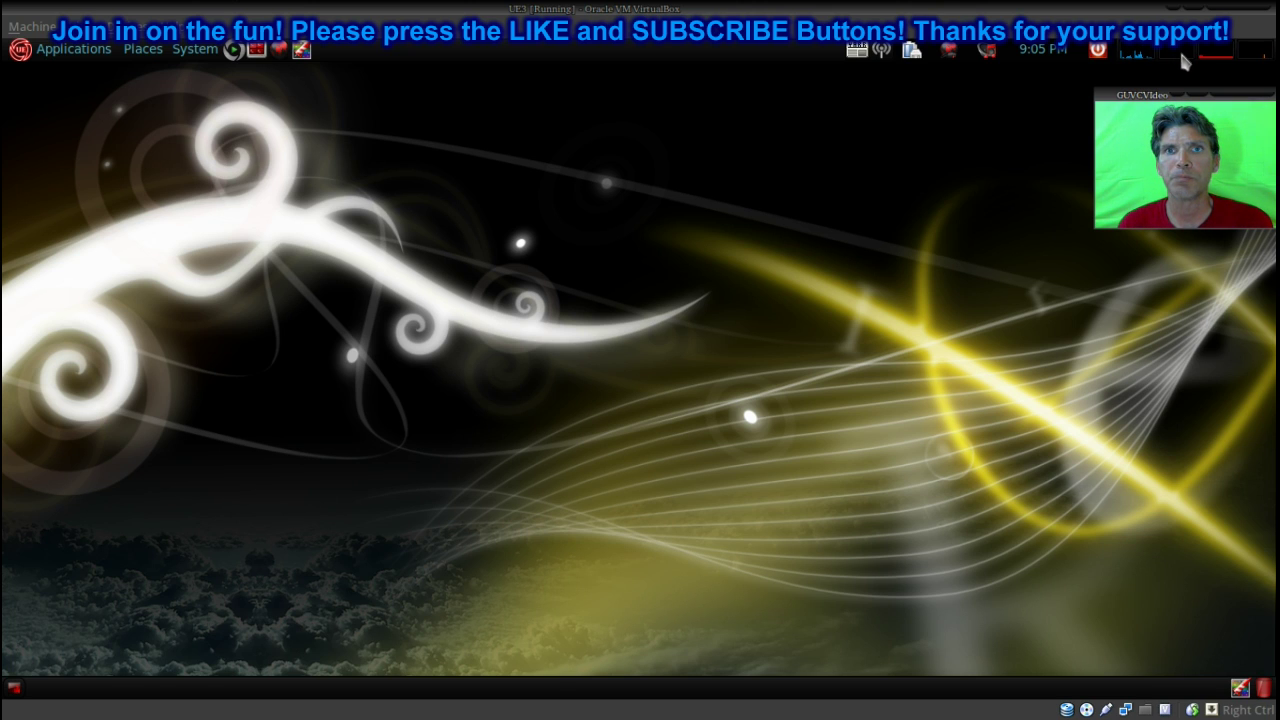
click(1179, 49)
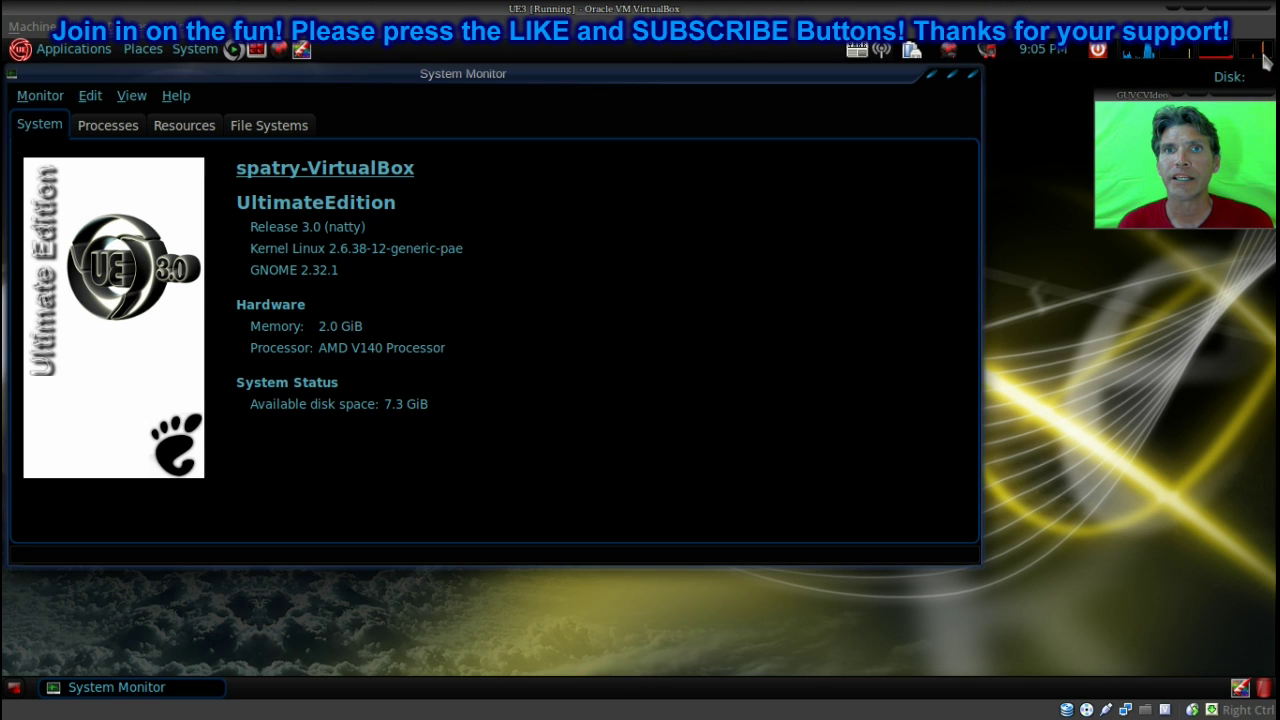
click(973, 76)
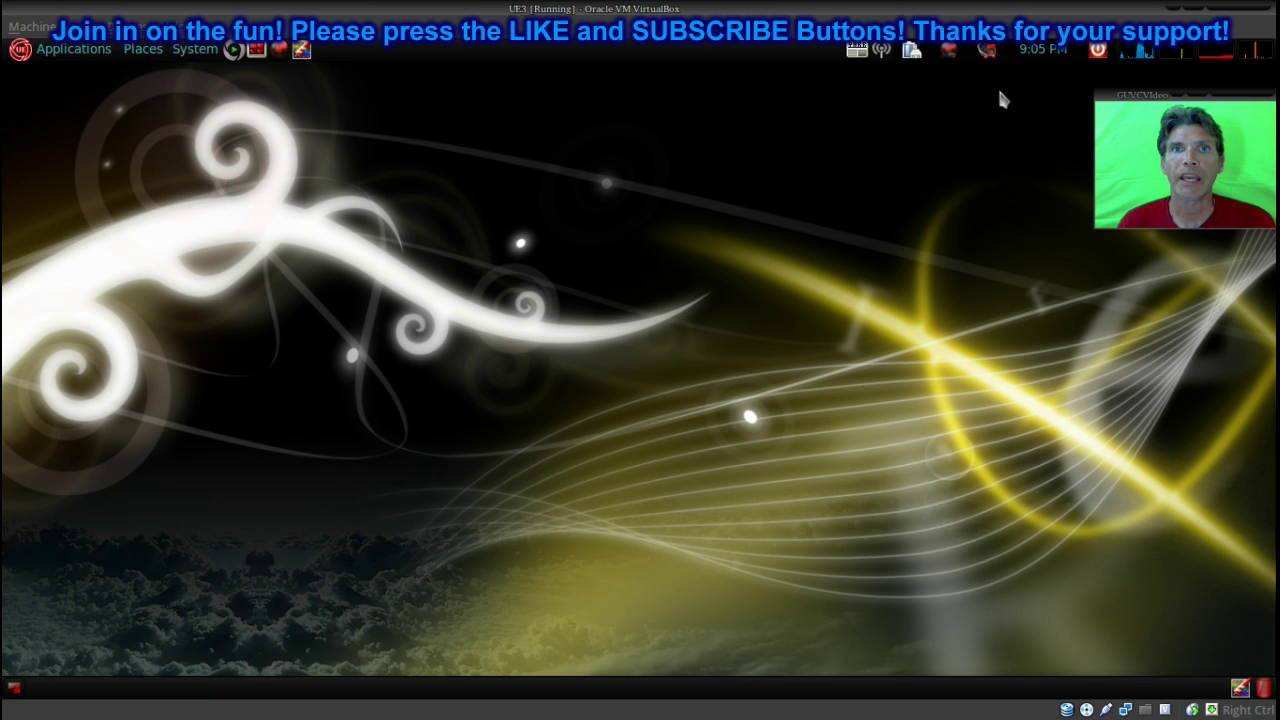
drag(1140, 88, 1132, 66)
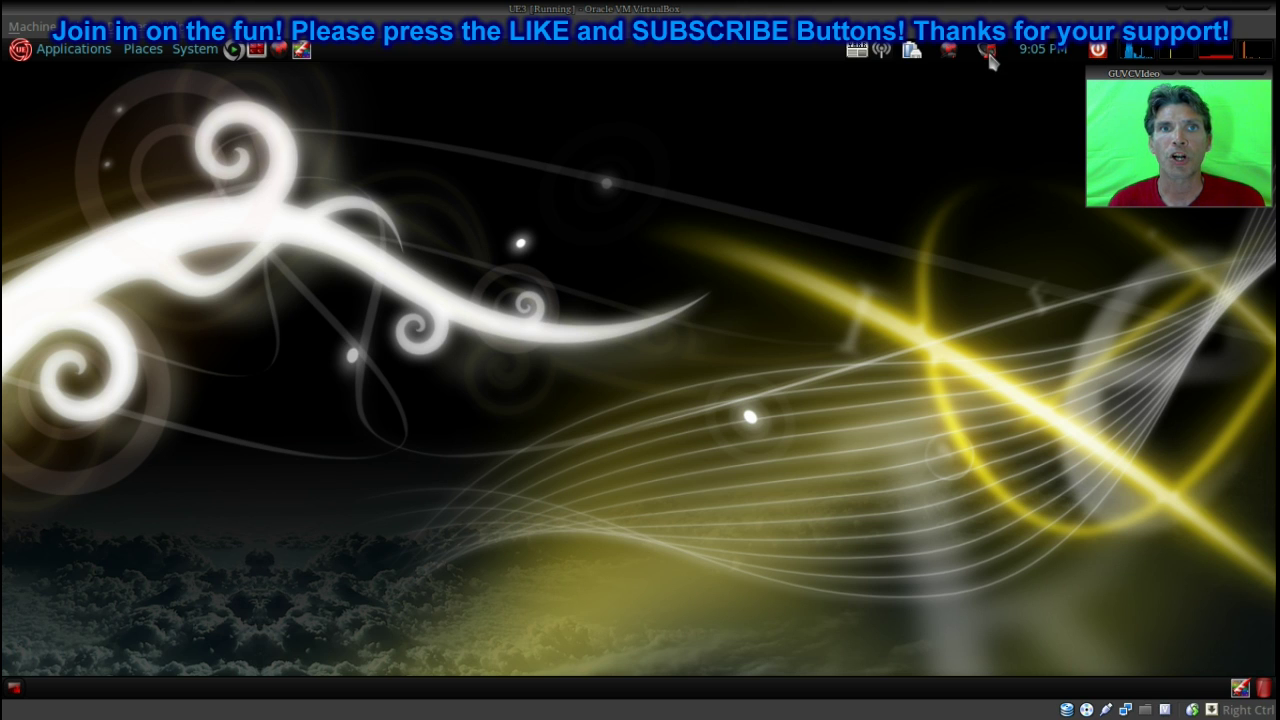
- Check the panel's network options, battery status and internet radio station list
click(948, 50)
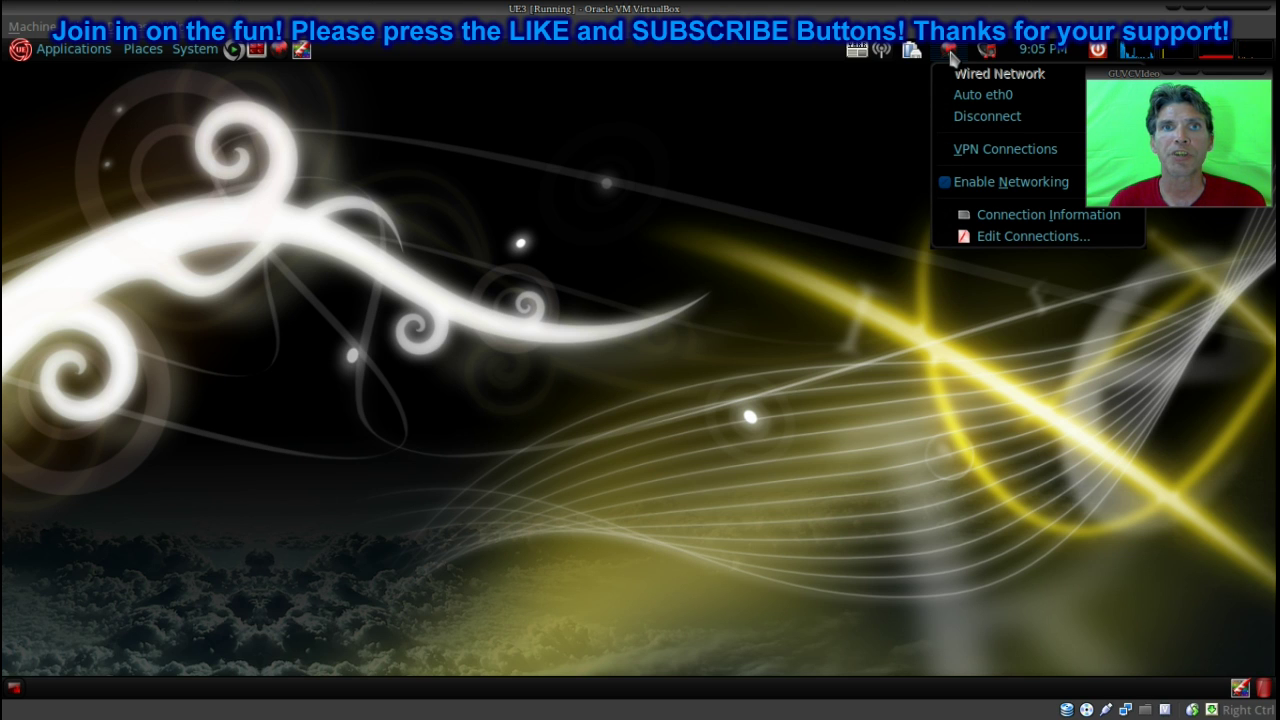
click(912, 54)
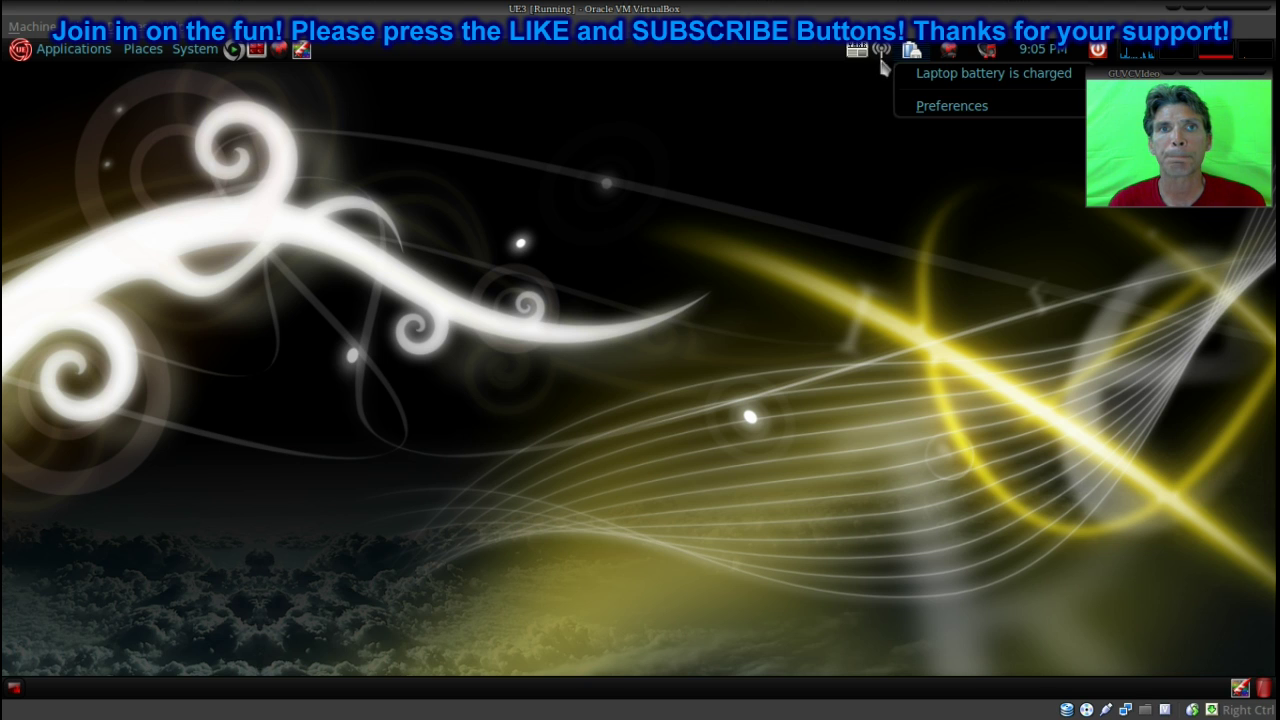
click(870, 95)
click(883, 50)
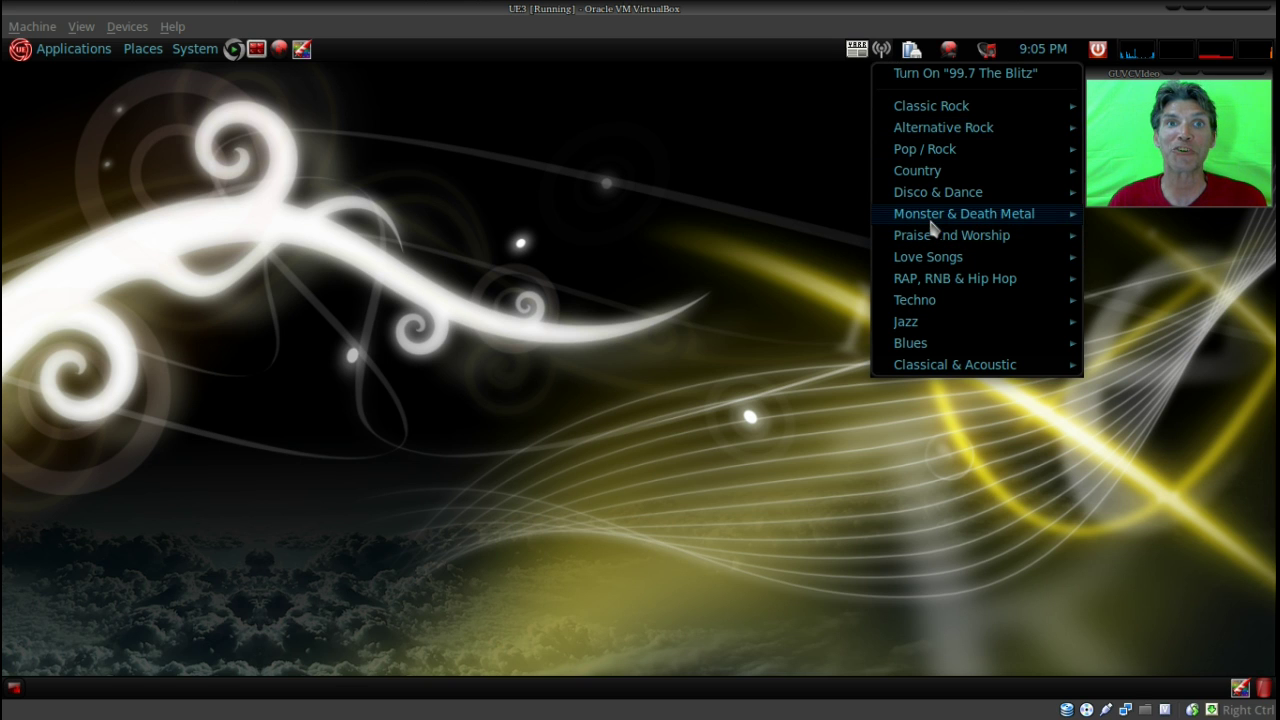
mouse_move(931, 218)
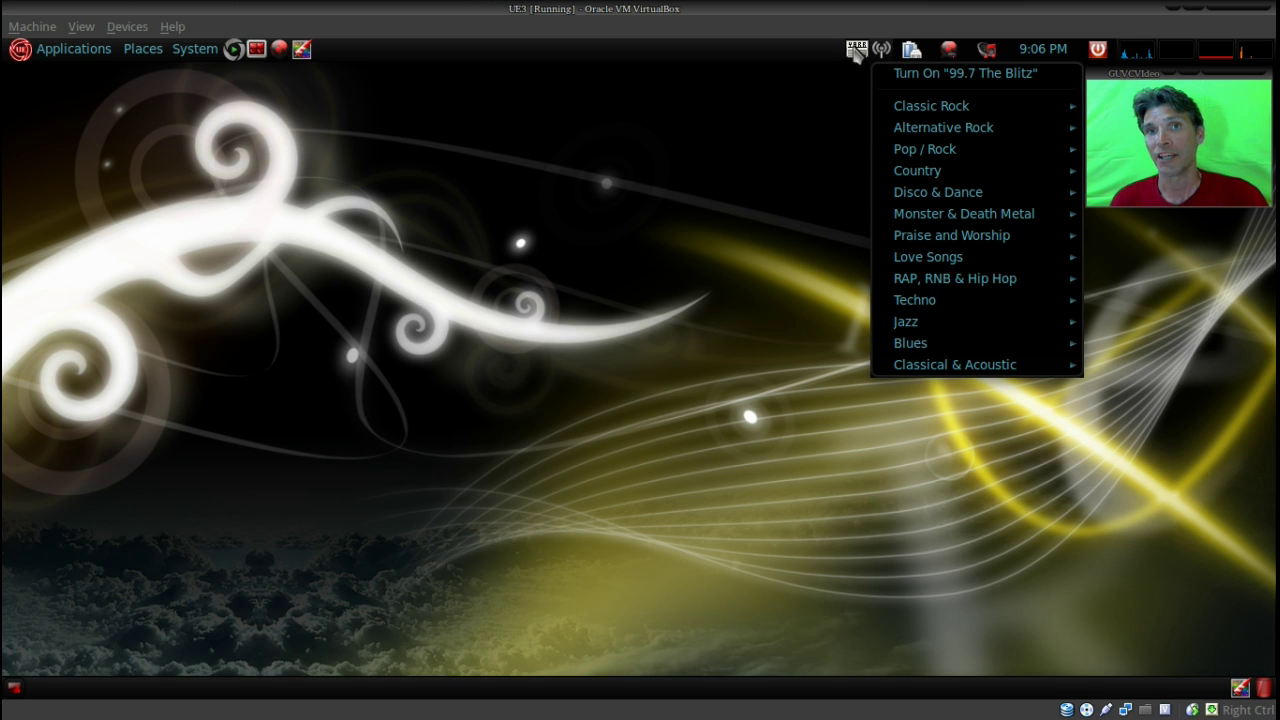
click(815, 152)
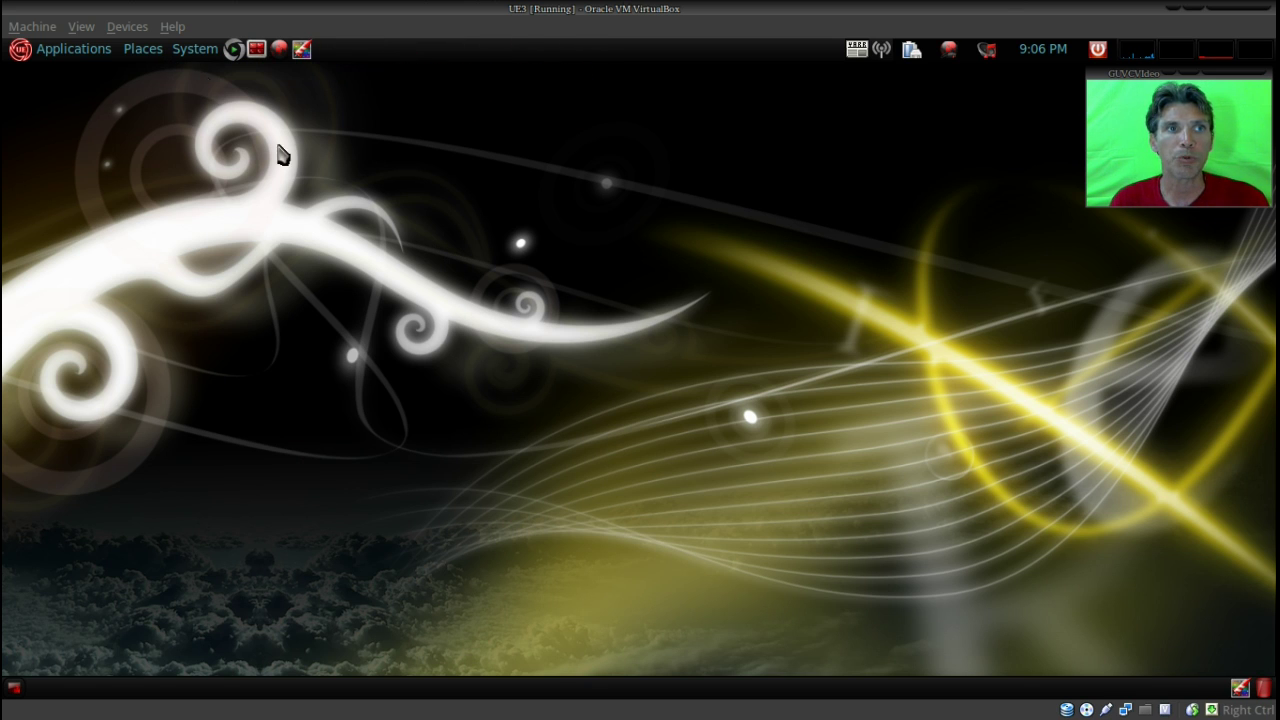
- Choose Change Desktop Background from the desktop's right-click menu
right_click(516, 324)
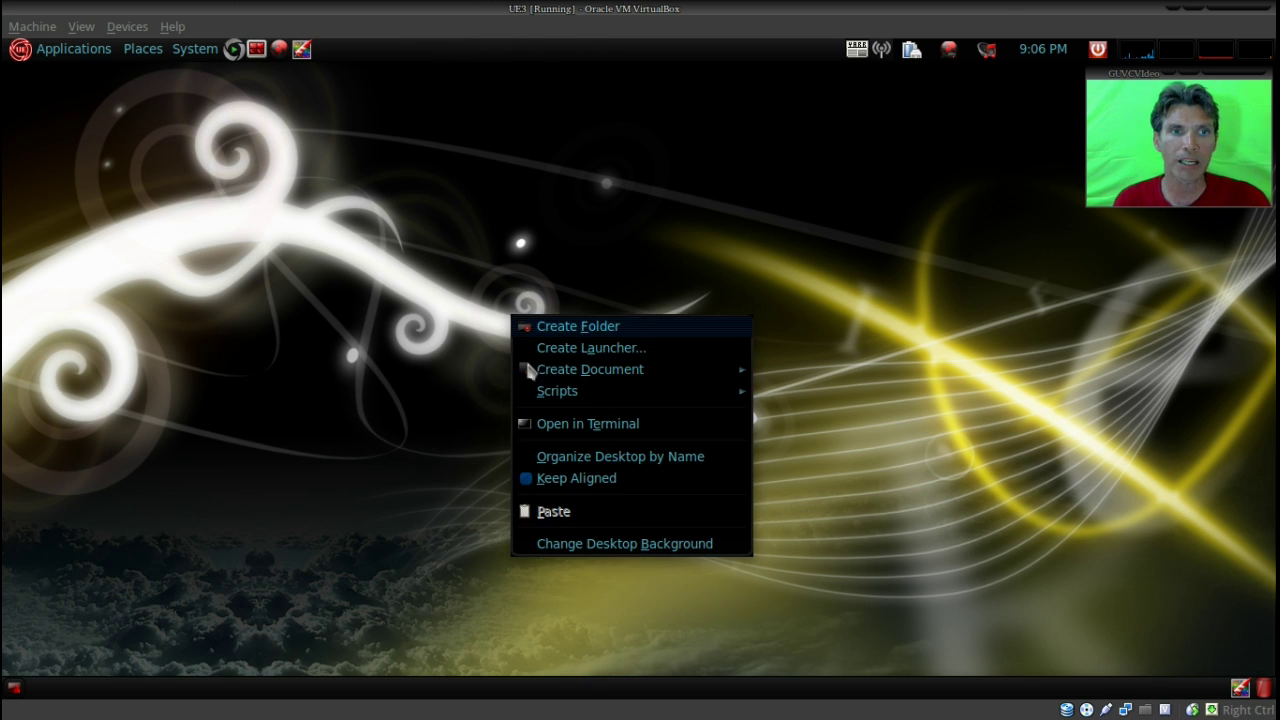
click(583, 550)
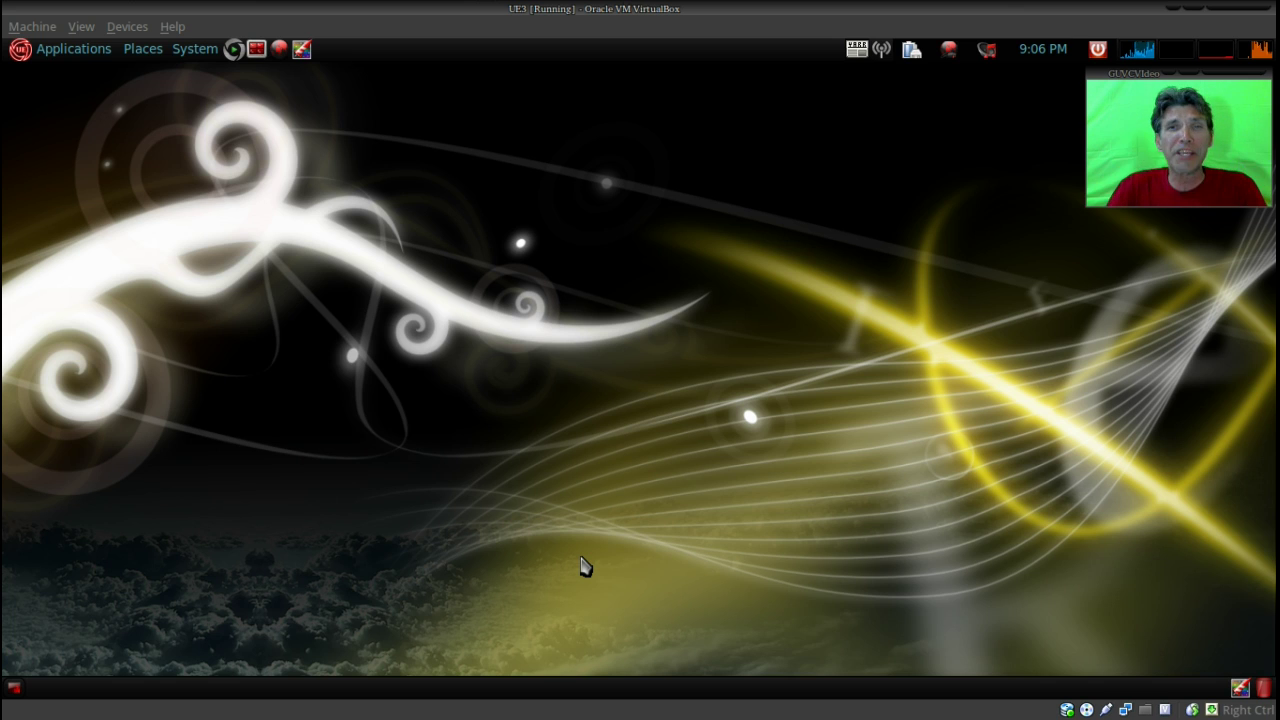
right_click(585, 567)
click(580, 557)
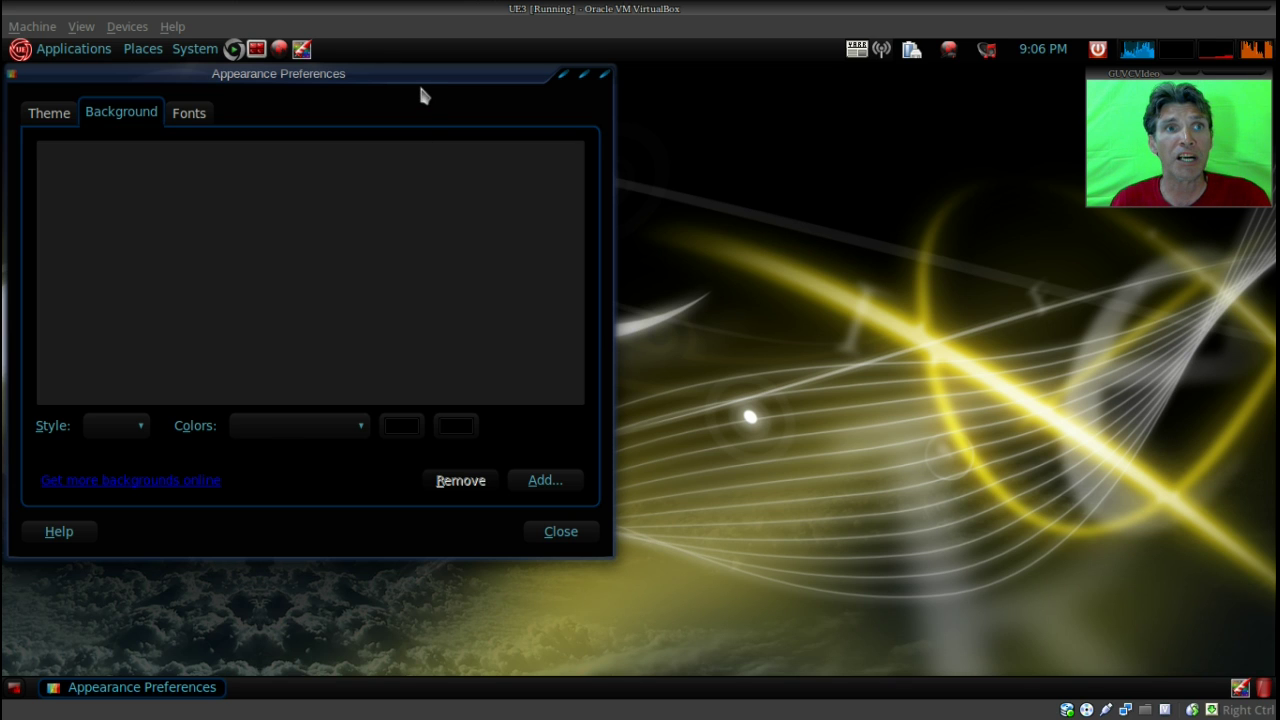
drag(421, 76, 707, 122)
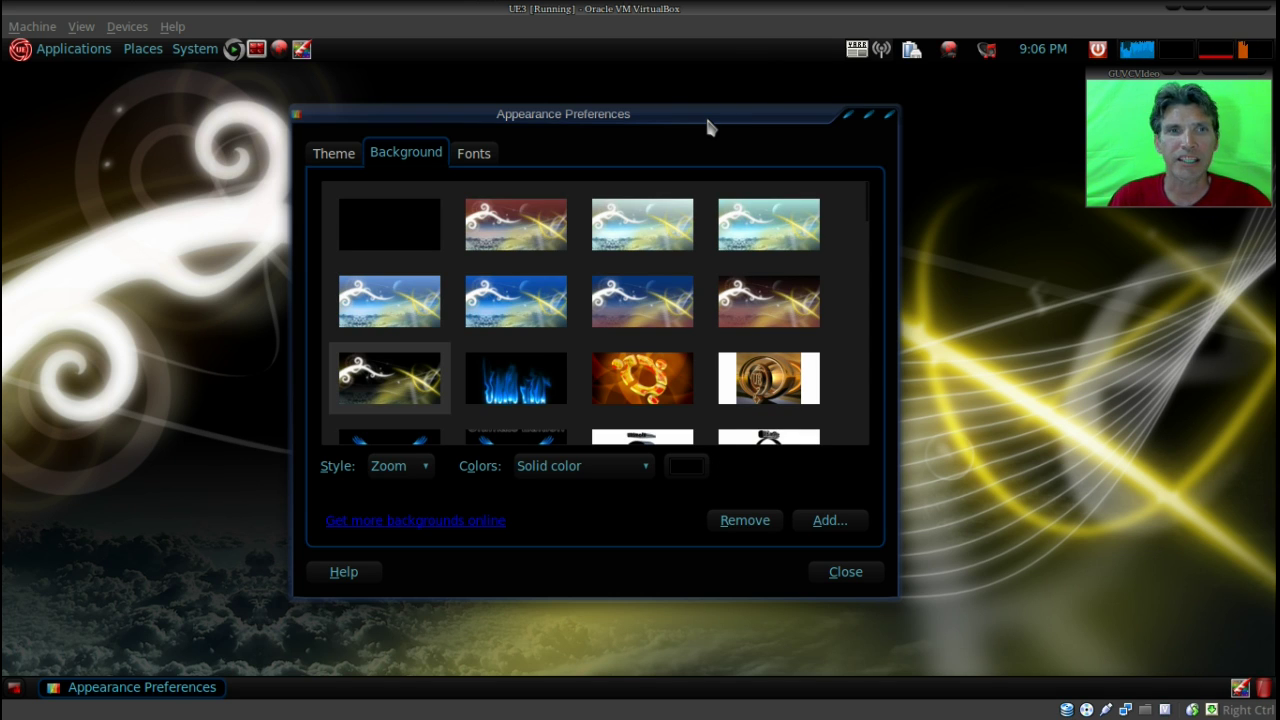
scroll(531, 306, down, 2)
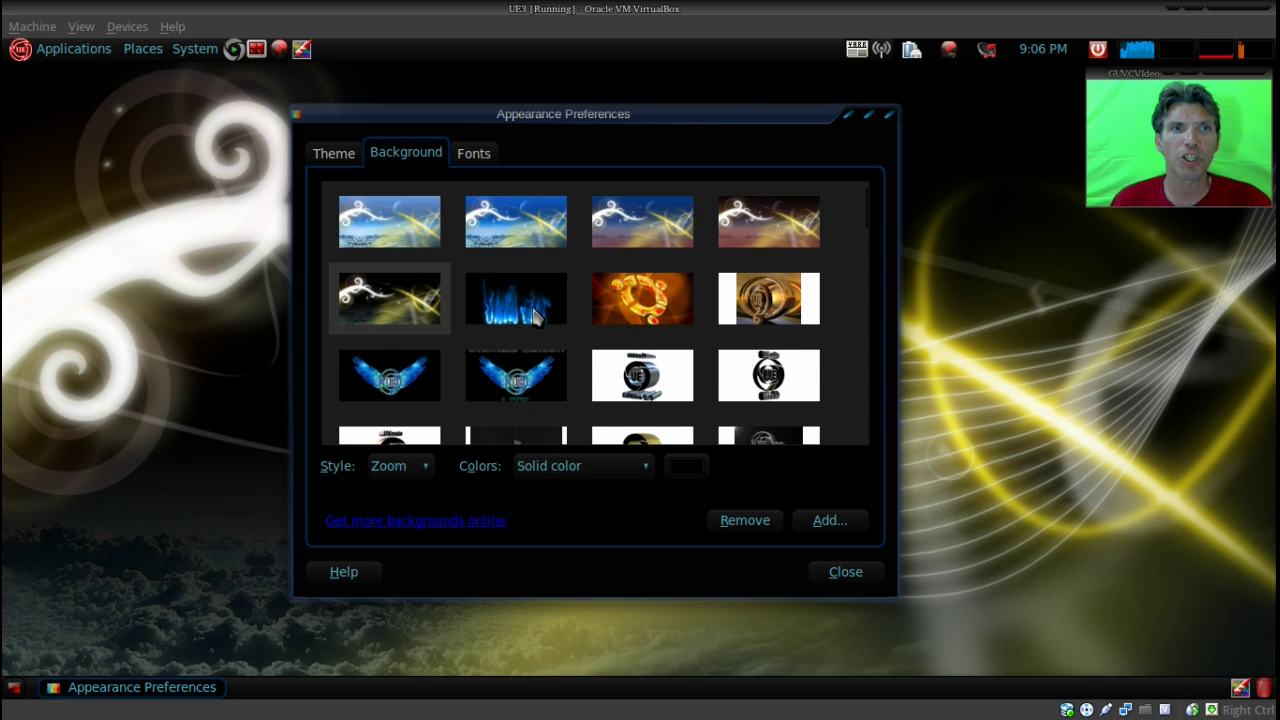
scroll(531, 304, down, 10)
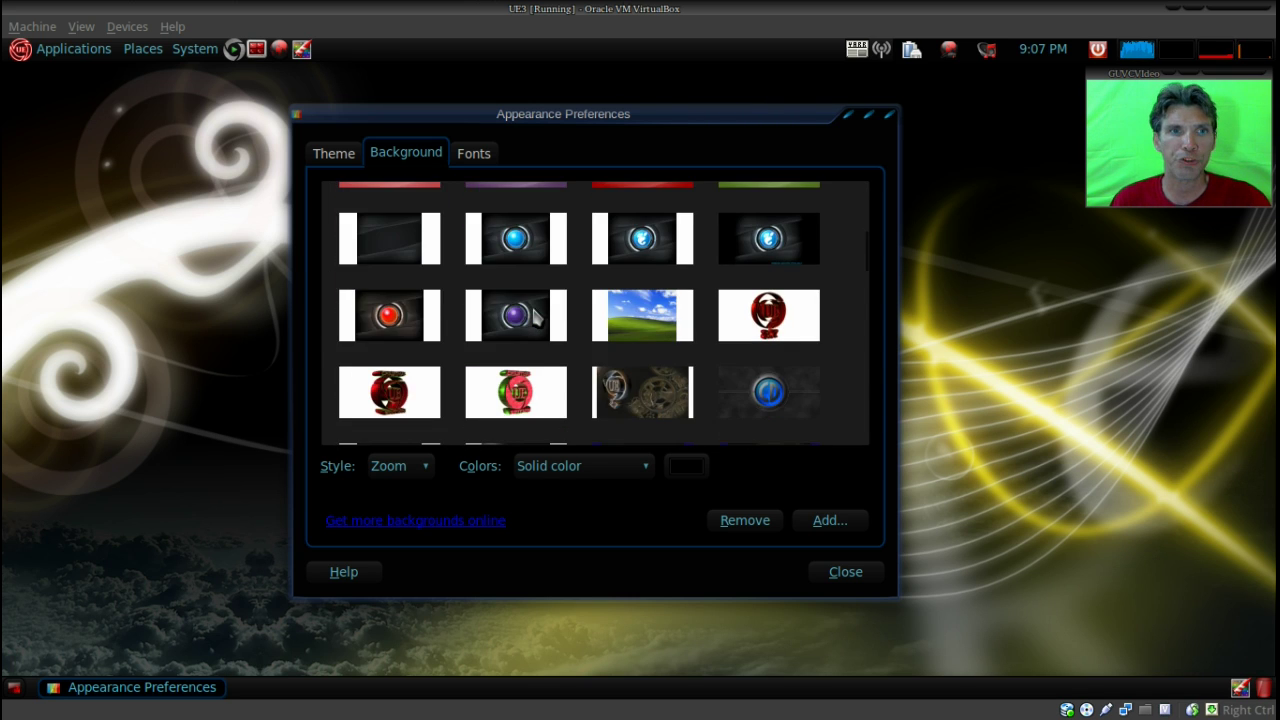
scroll(533, 313, down, 3)
scroll(533, 311, down, 10)
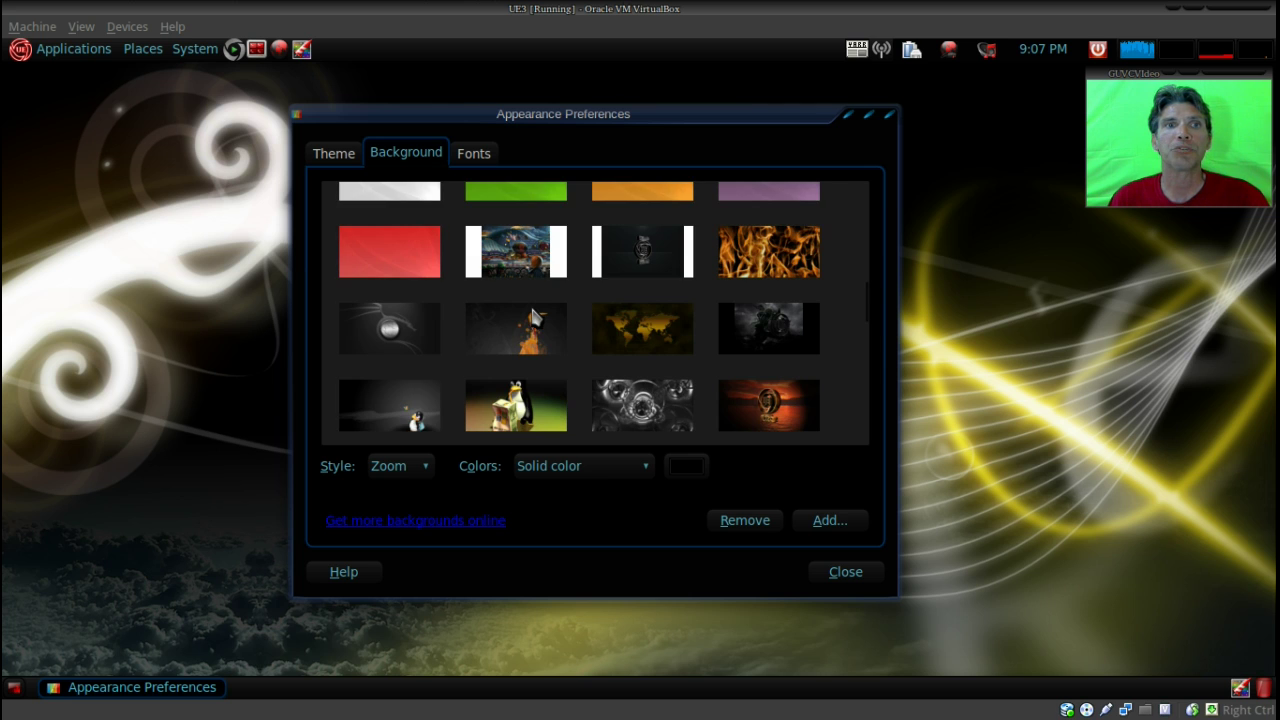
scroll(533, 313, down, 3)
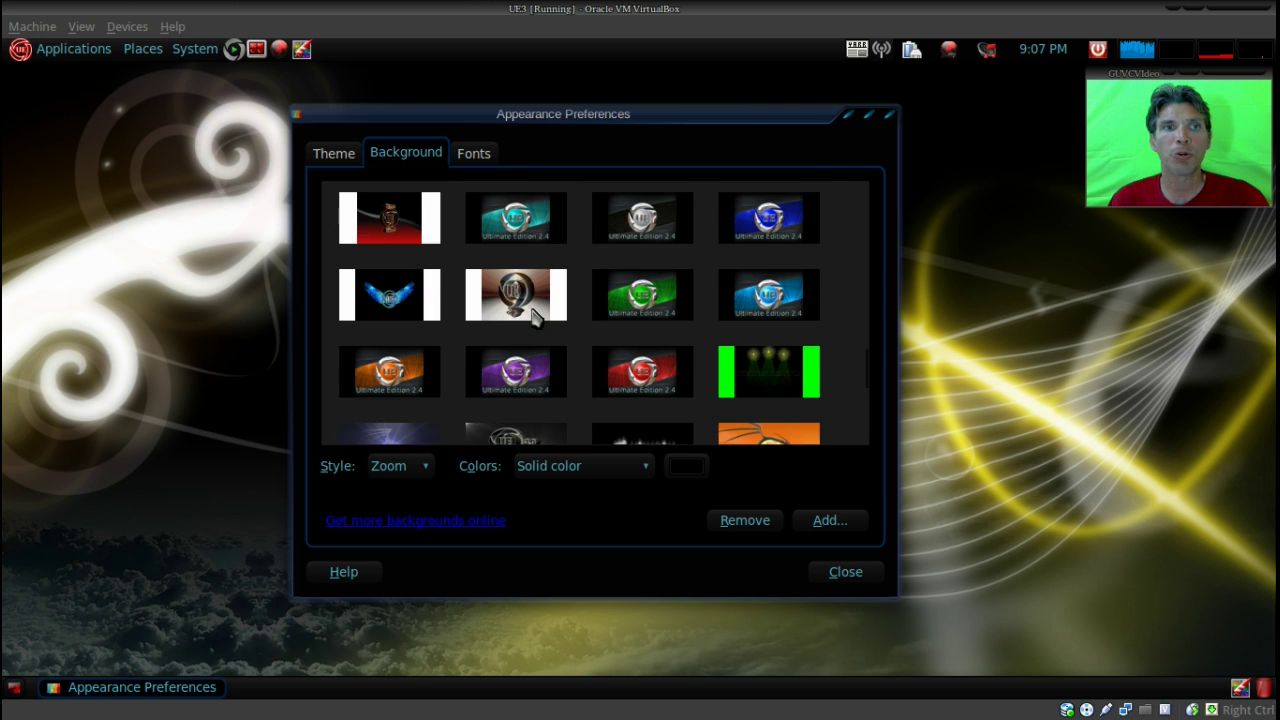
scroll(533, 315, down, 10)
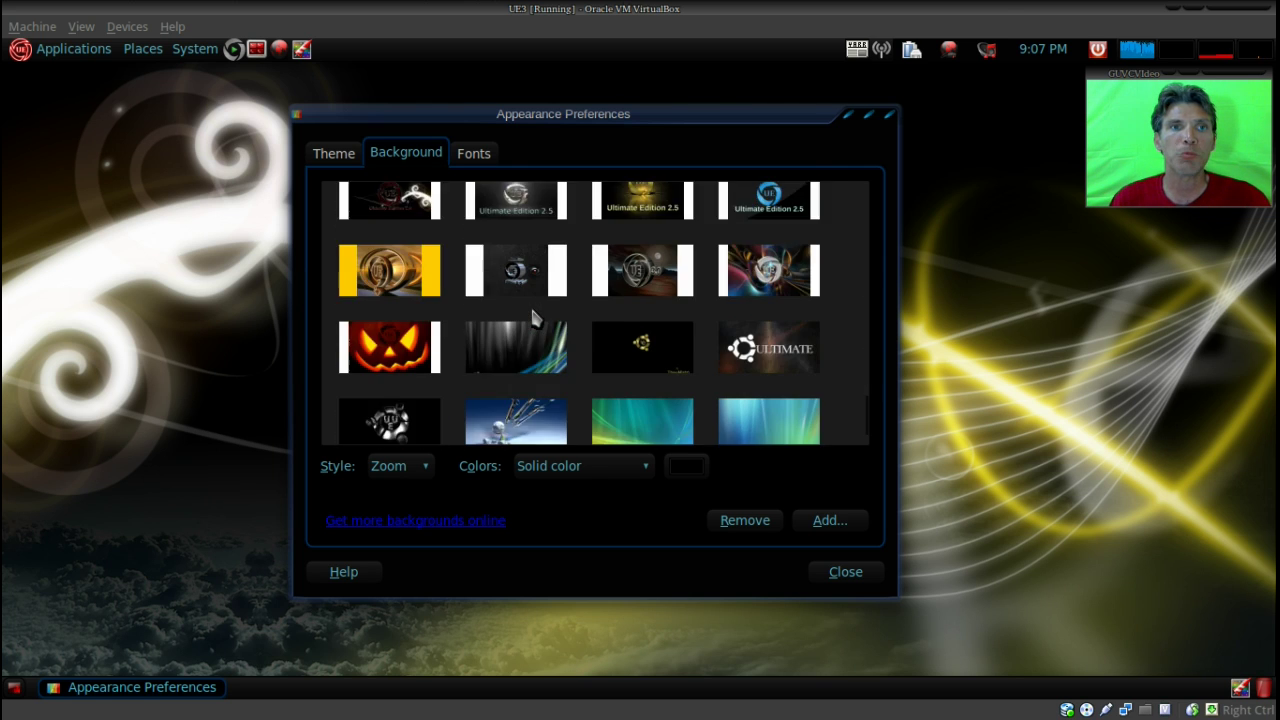
scroll(533, 316, down, 8)
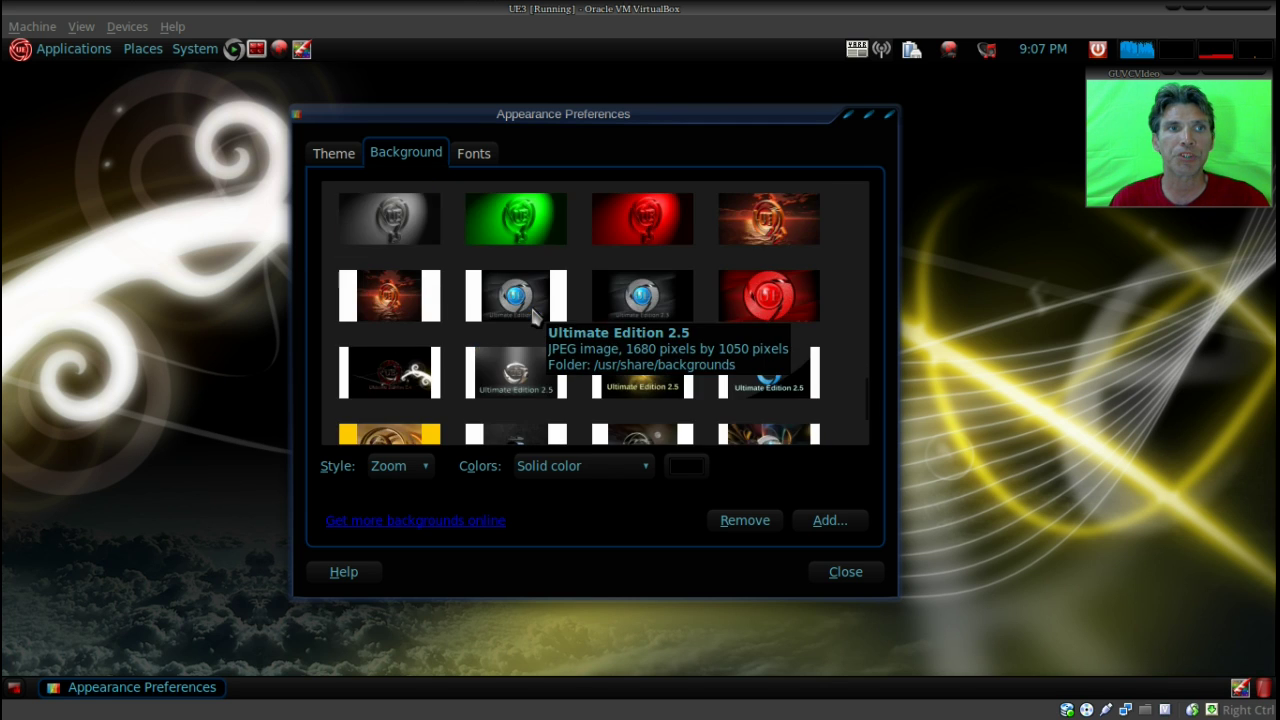
scroll(533, 316, up, 3)
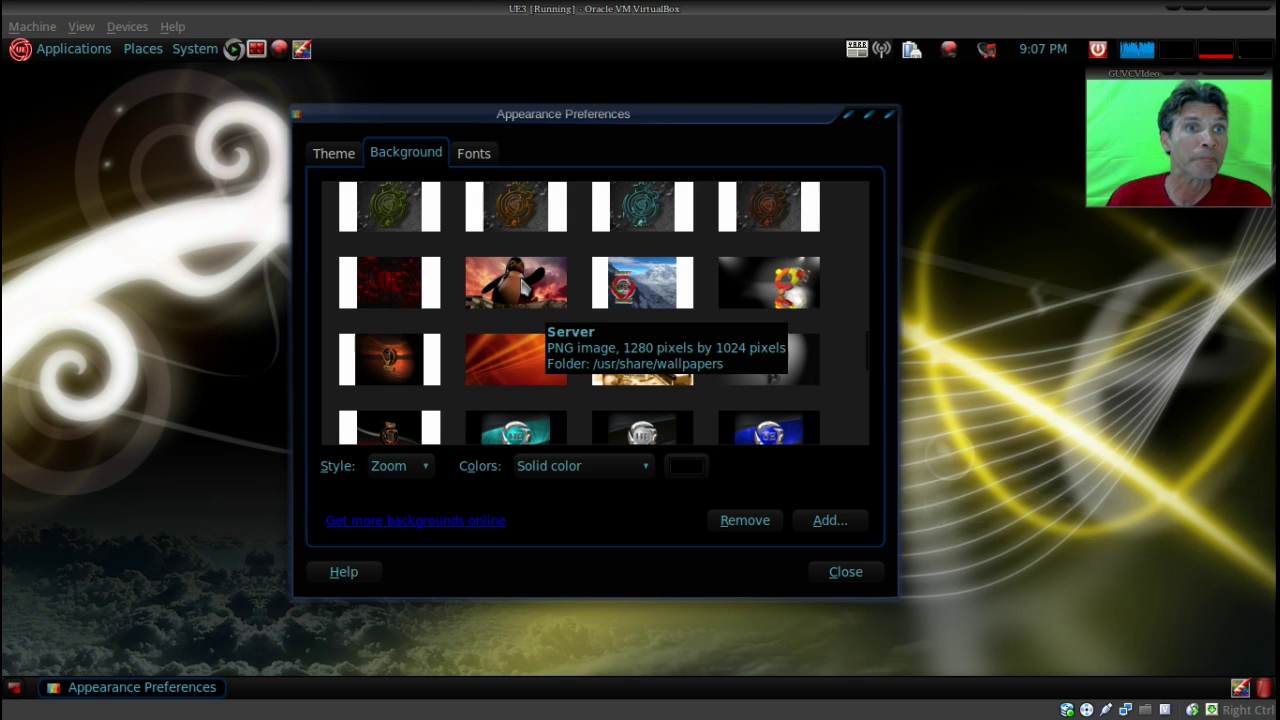
- Set the penguin Server wallpaper, move the dialog aside, and show the Theme list
click(524, 294)
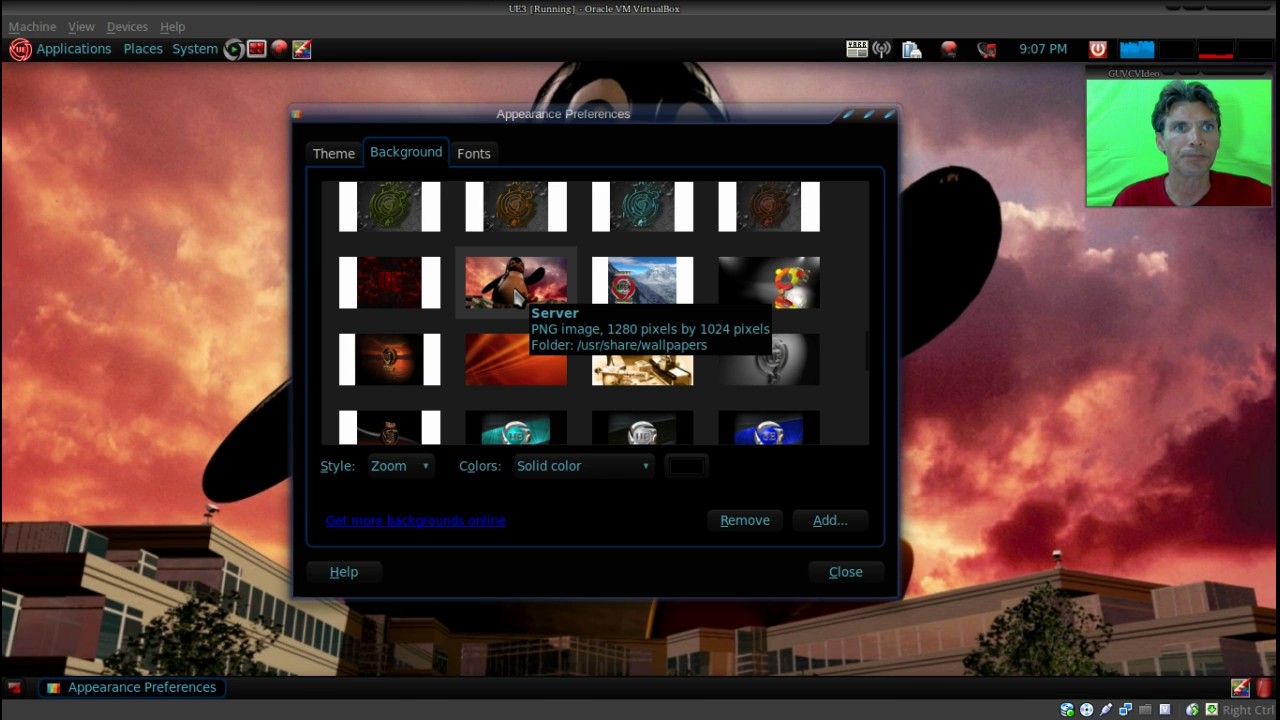
drag(523, 113, 568, 119)
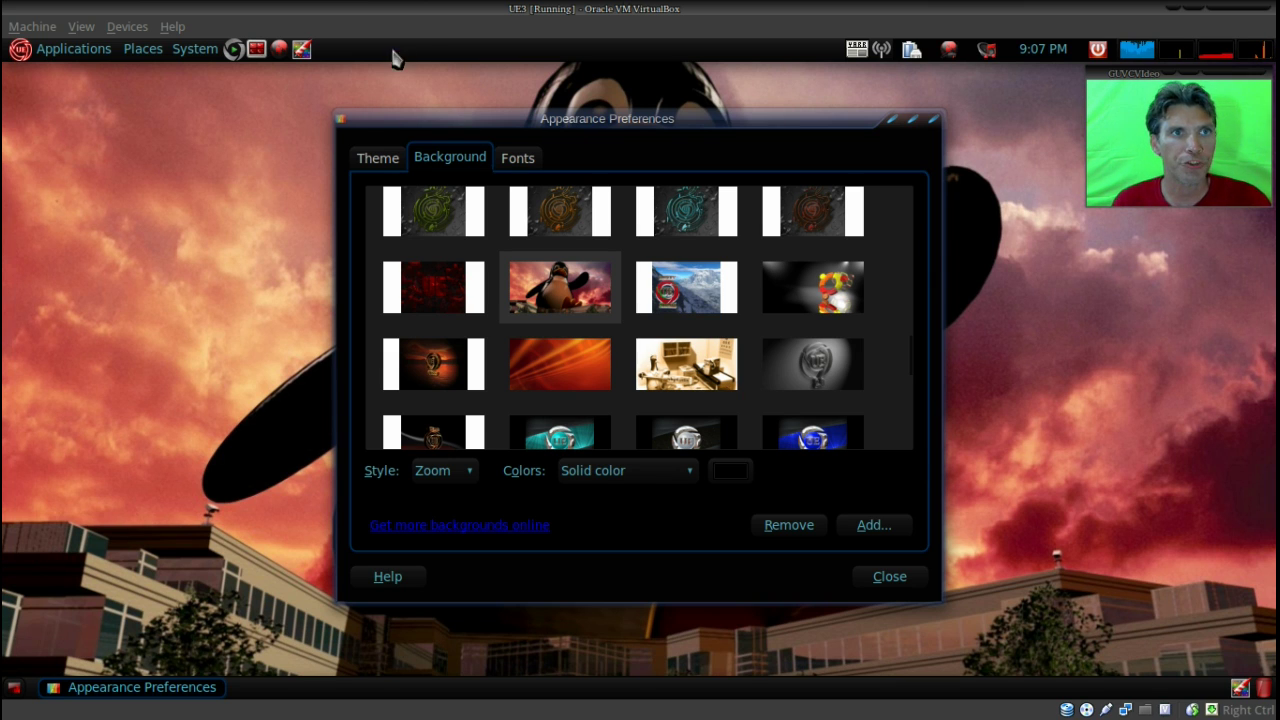
click(380, 160)
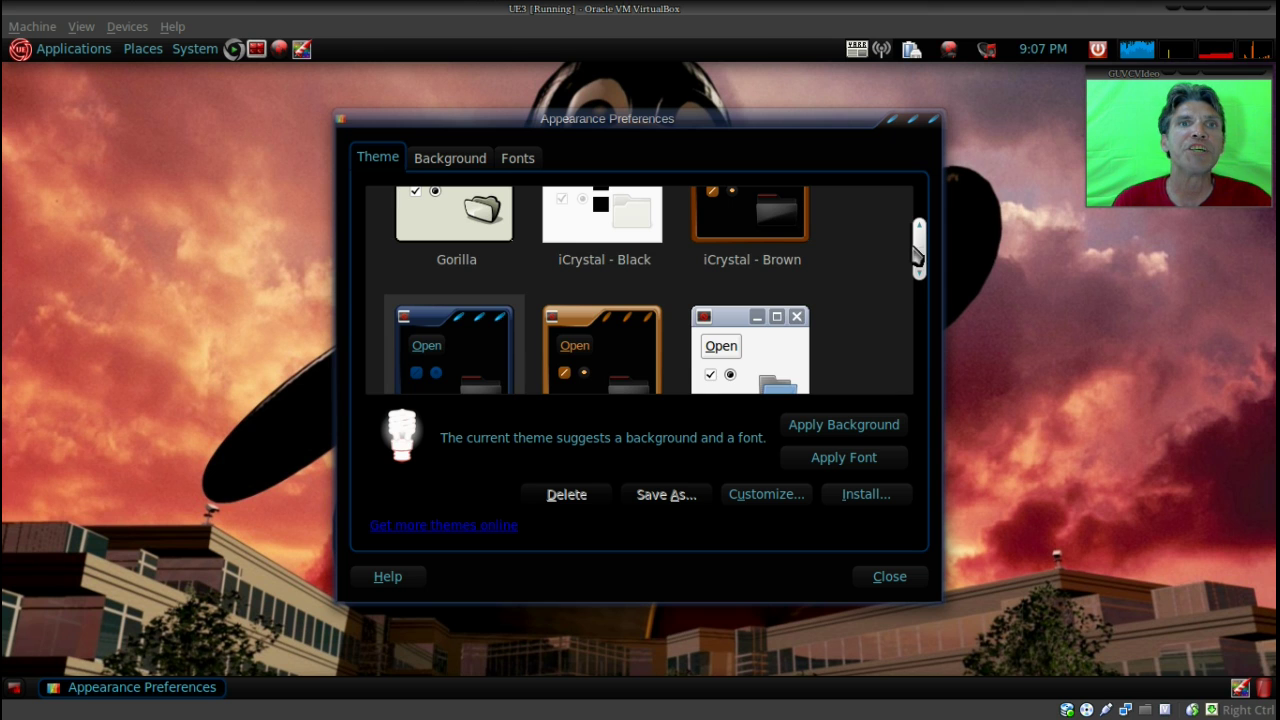
mouse_move(918, 255)
mouse_down()
mouse_move(913, 224)
mouse_move(915, 242)
mouse_up()
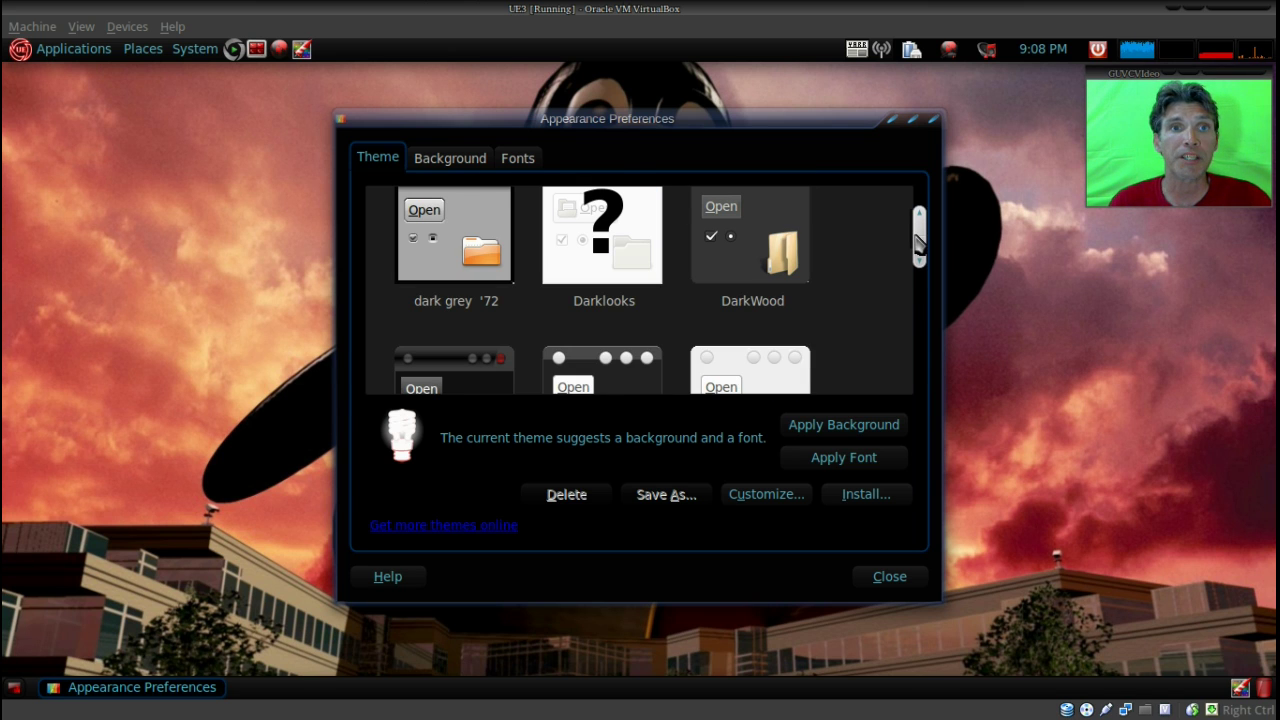
drag(915, 243, 928, 347)
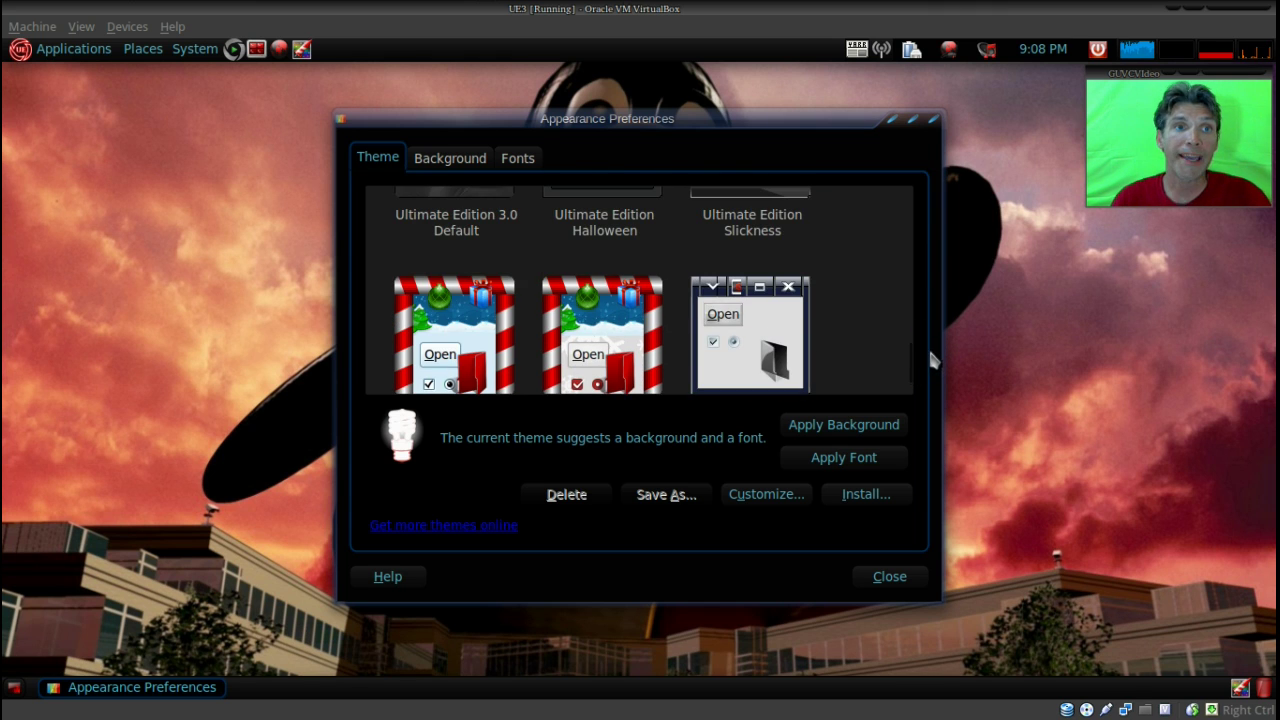
- Apply the Ultimate Edition Xmas 2010 theme and pick the green floral rumen08-2 wallpaper
click(630, 345)
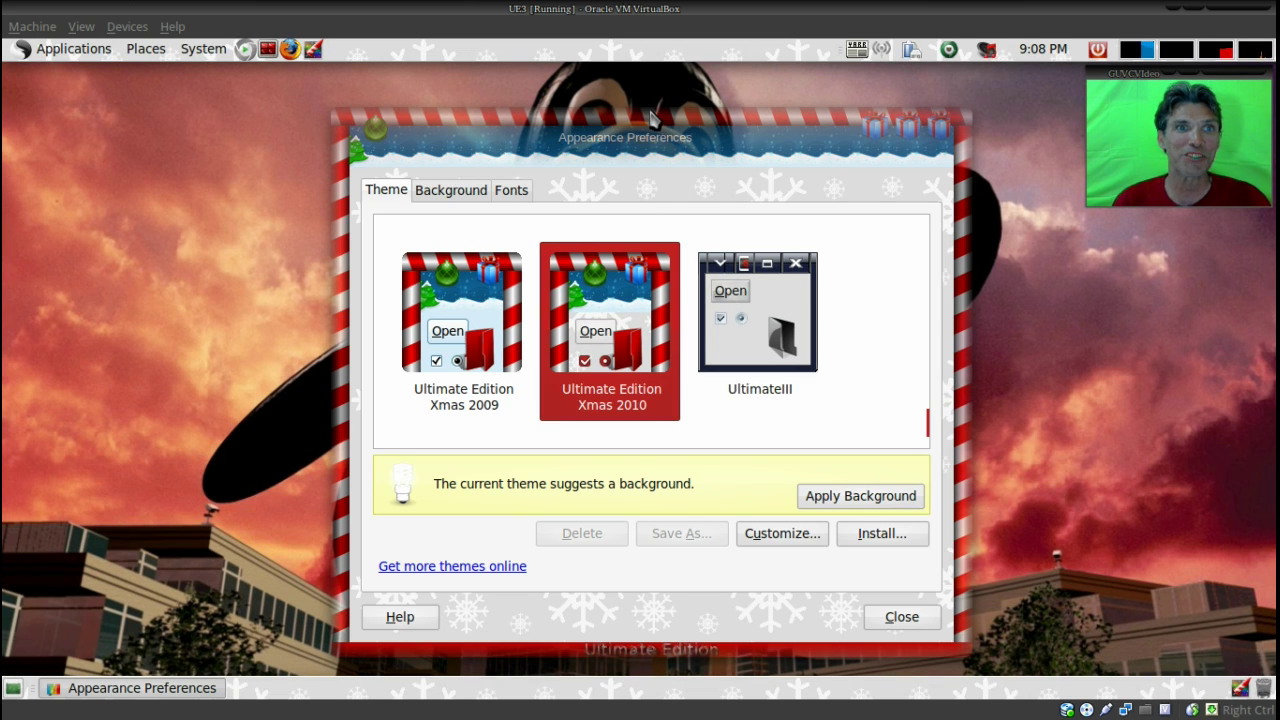
click(472, 192)
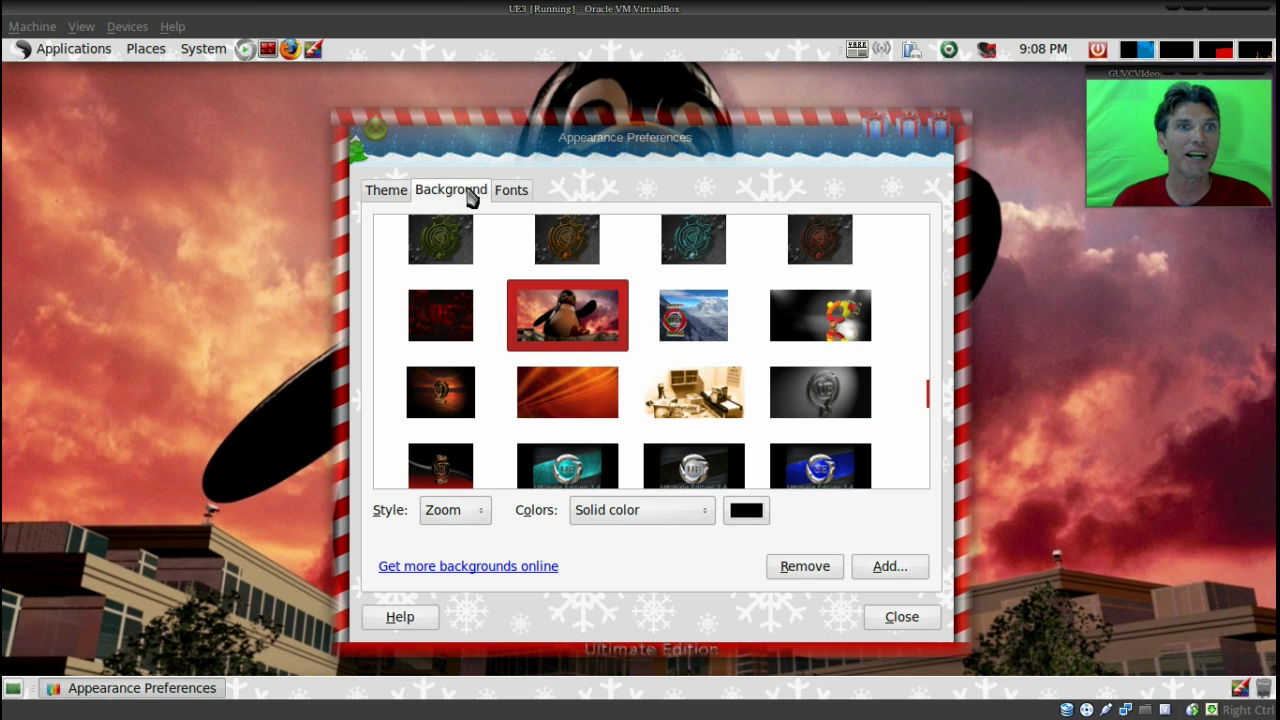
scroll(571, 338, down, 10)
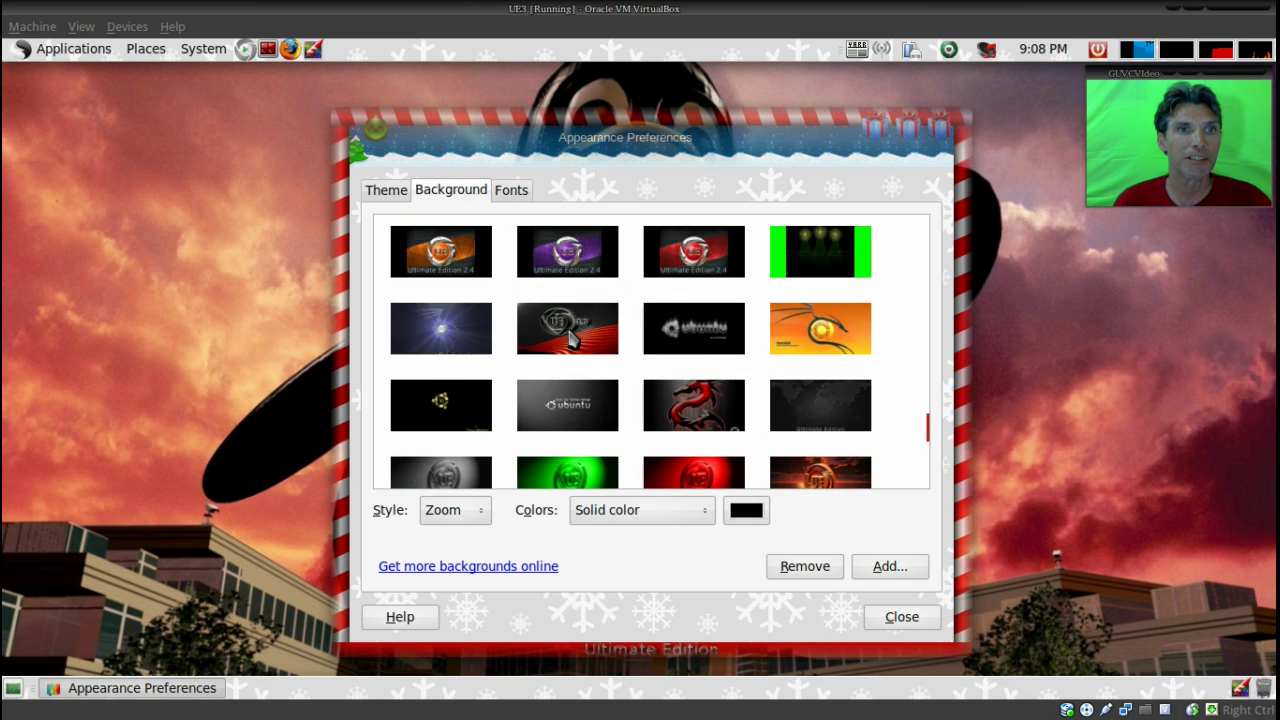
scroll(571, 338, down, 8)
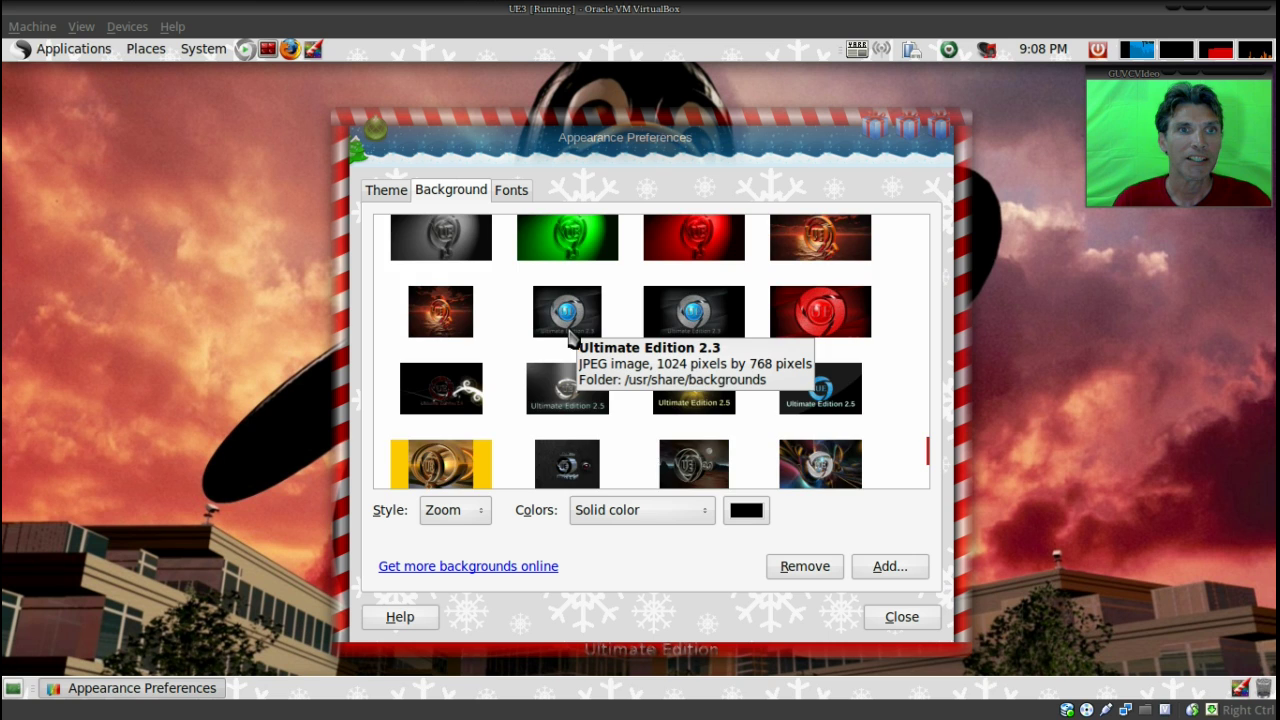
scroll(571, 338, up, 5)
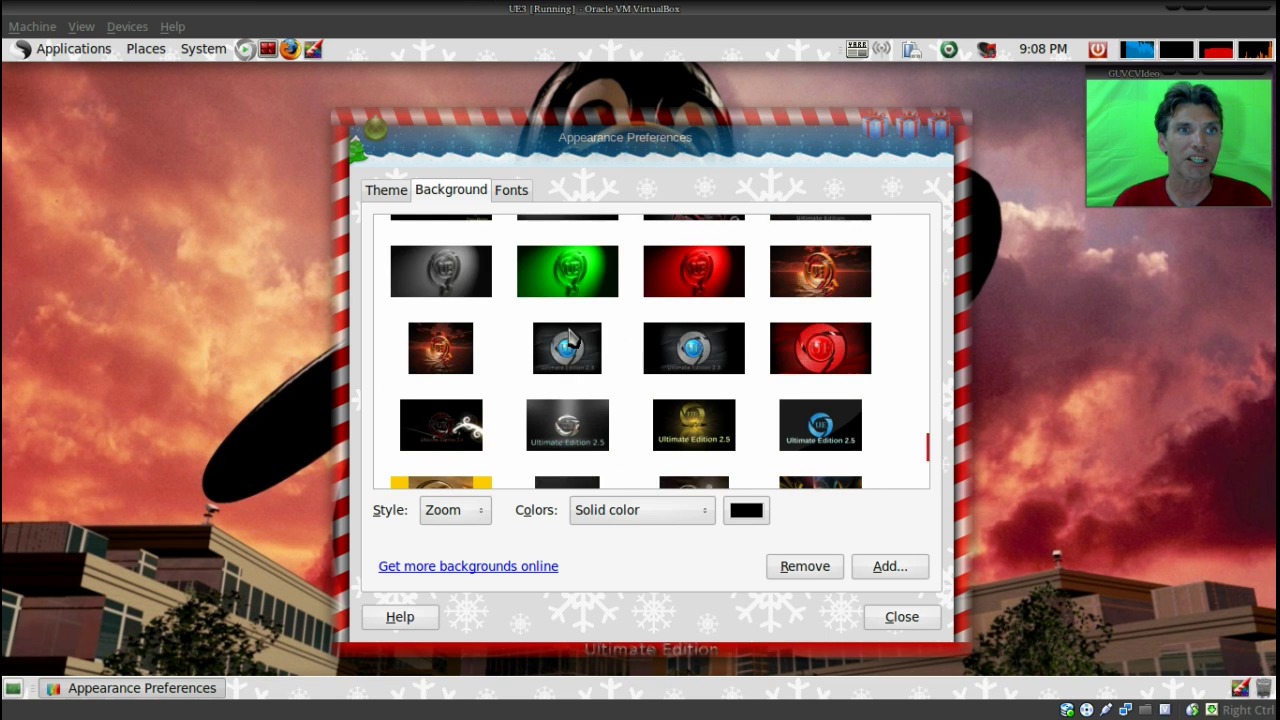
scroll(571, 338, up, 6)
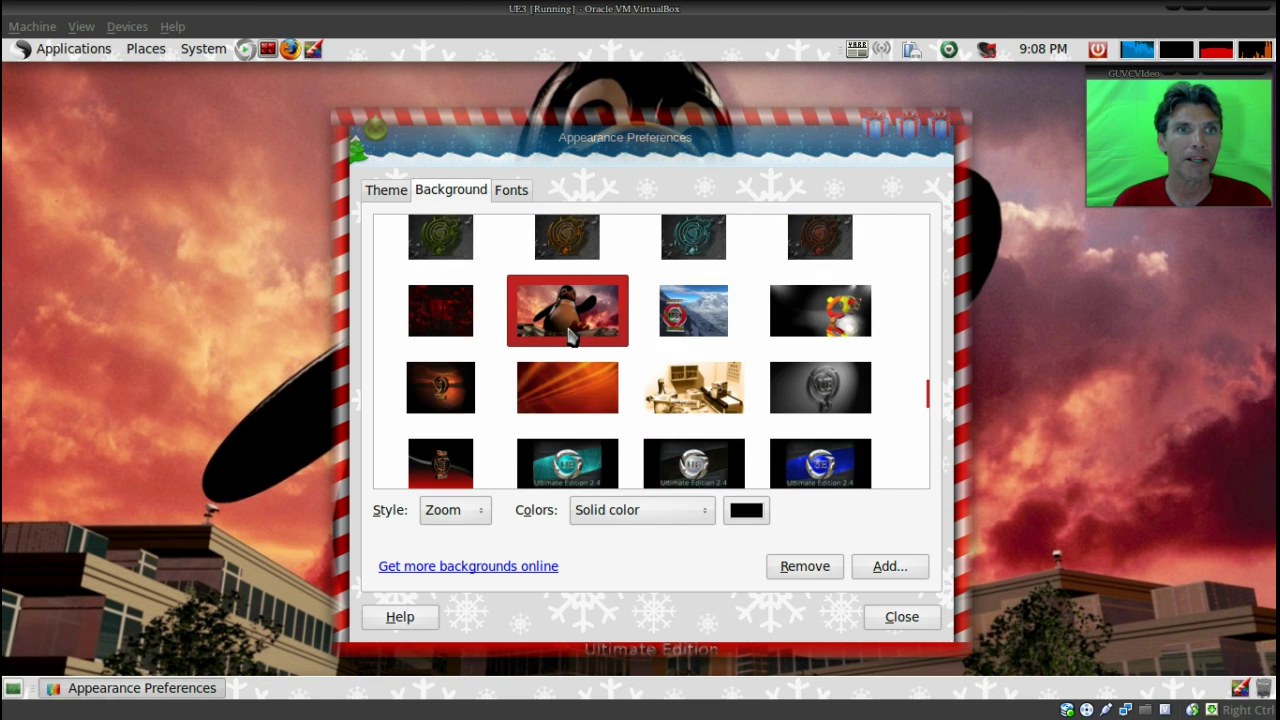
scroll(570, 335, up, 1)
scroll(570, 335, down, 1)
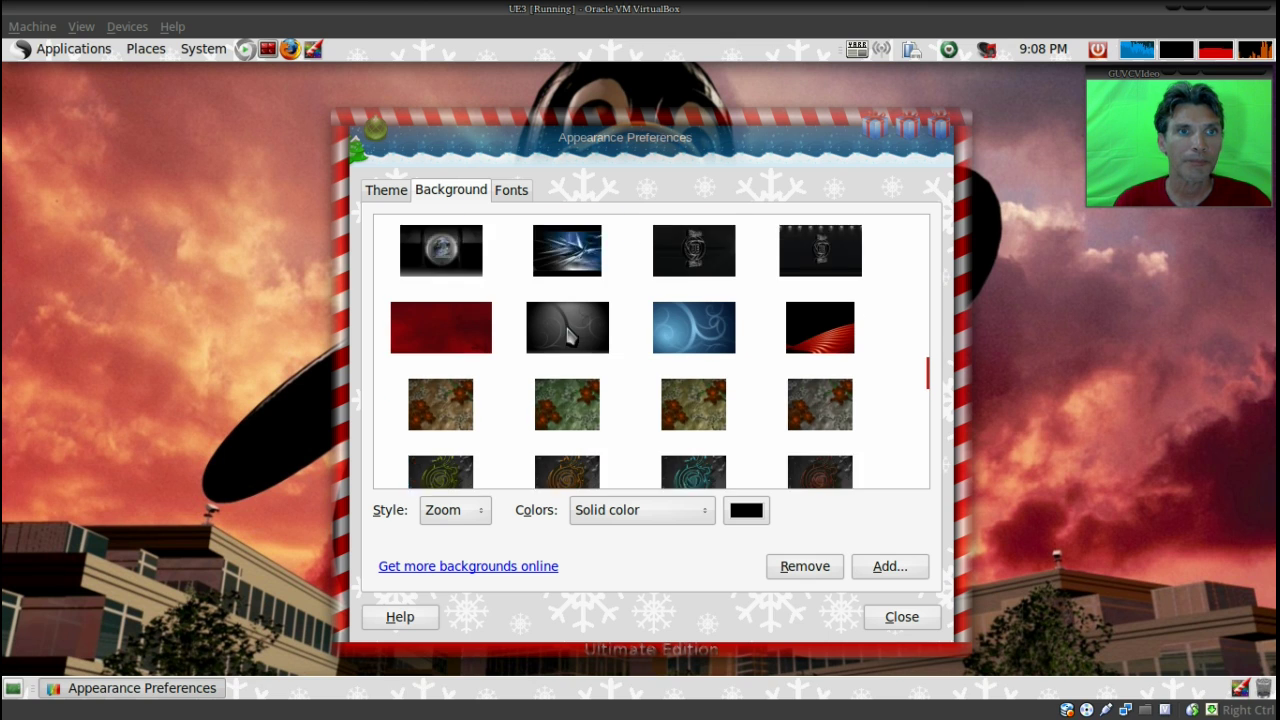
scroll(570, 335, down, 1)
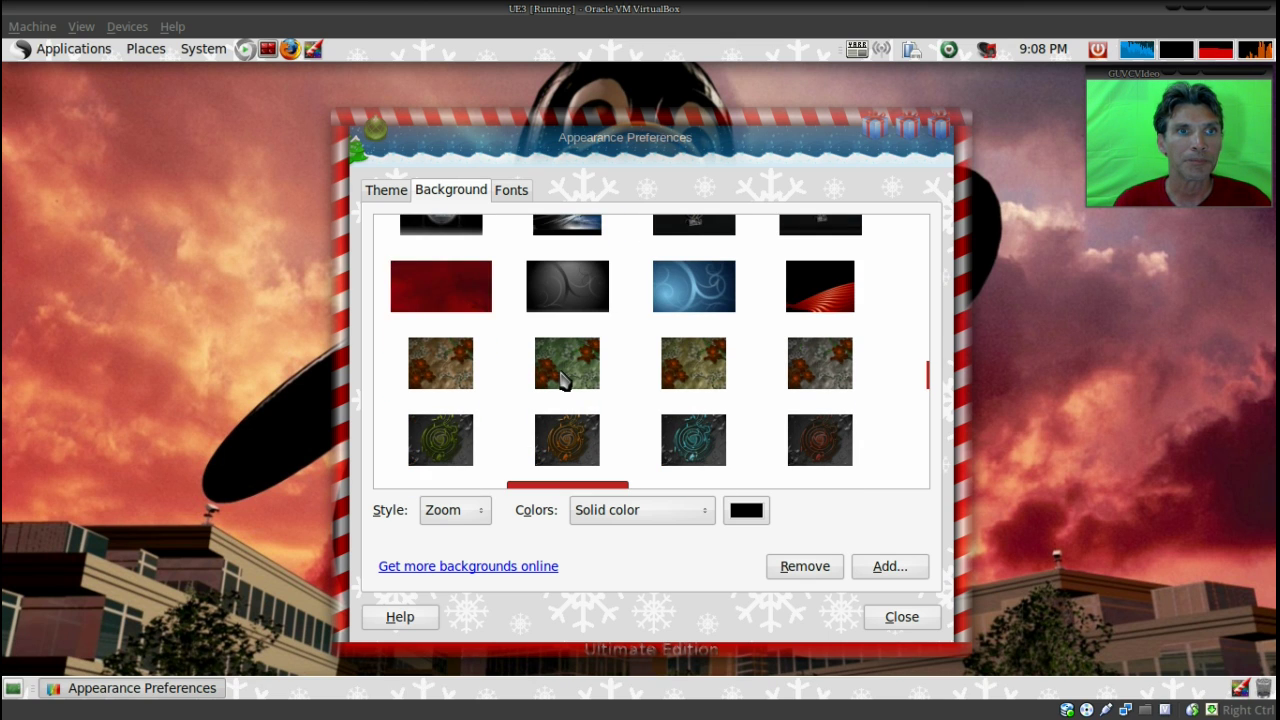
click(562, 378)
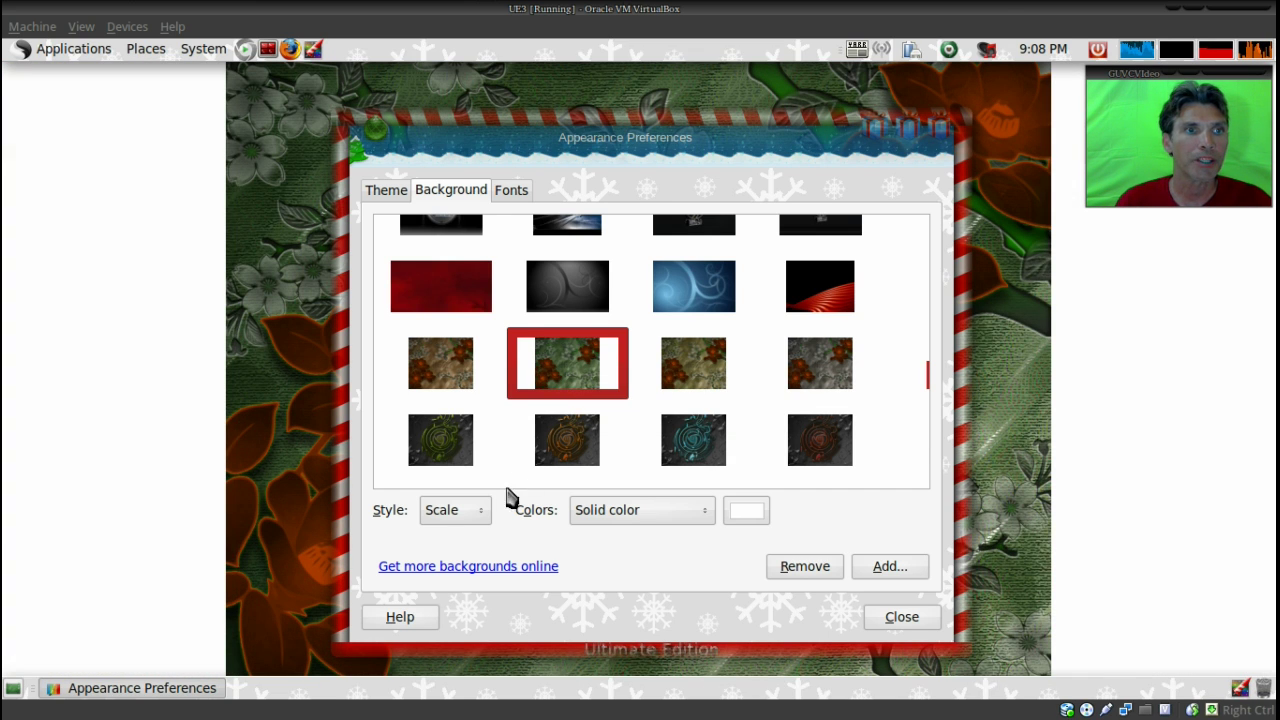
- Set the wallpaper Style to Stretch
click(451, 513)
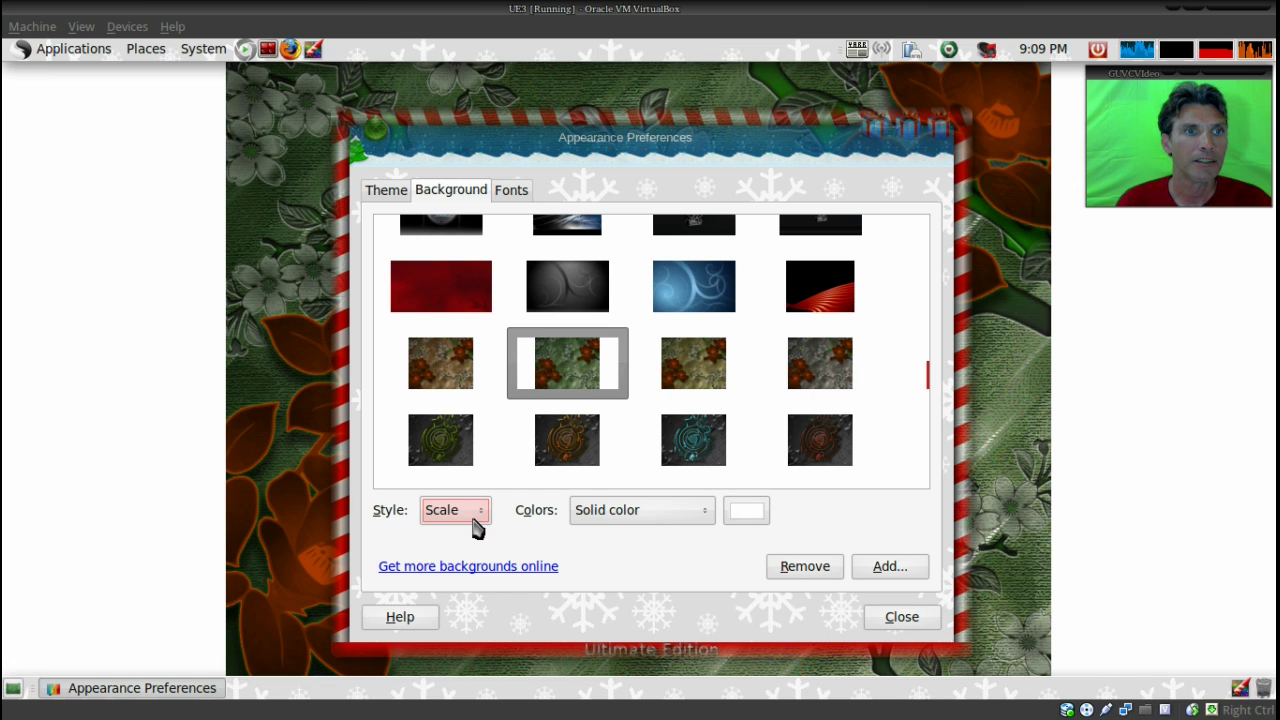
click(476, 530)
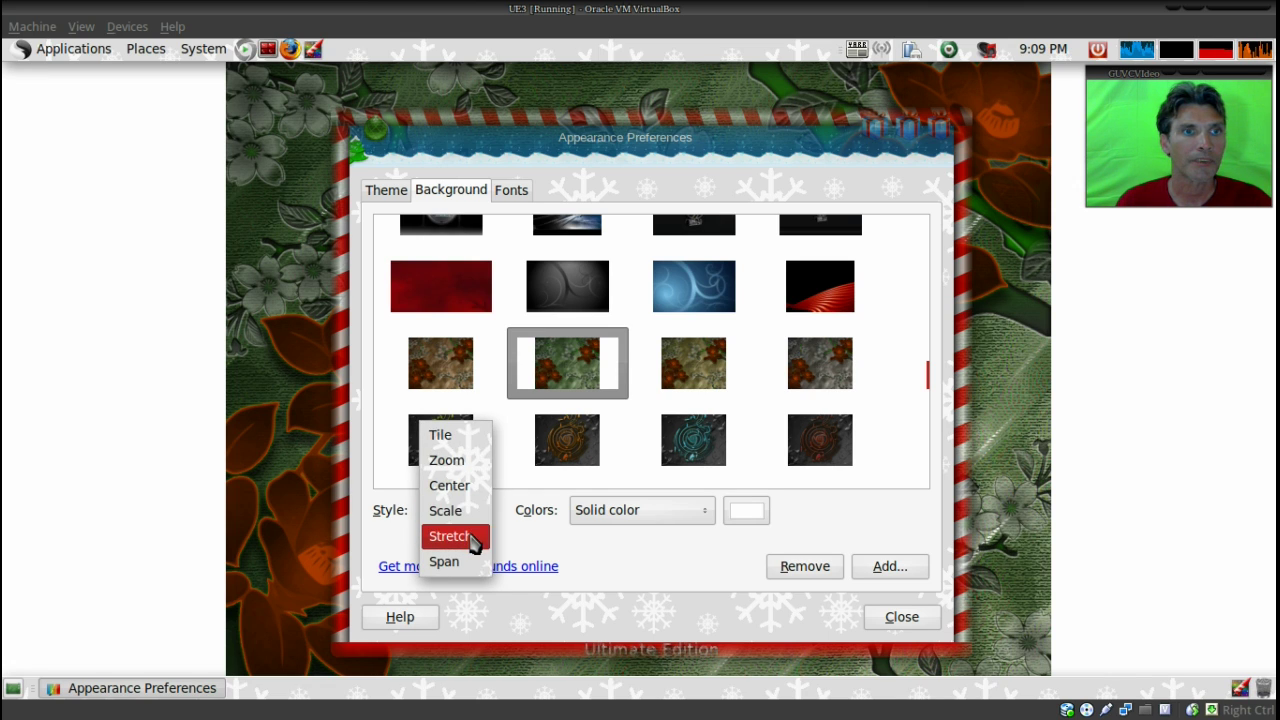
key(Escape)
key(Down)
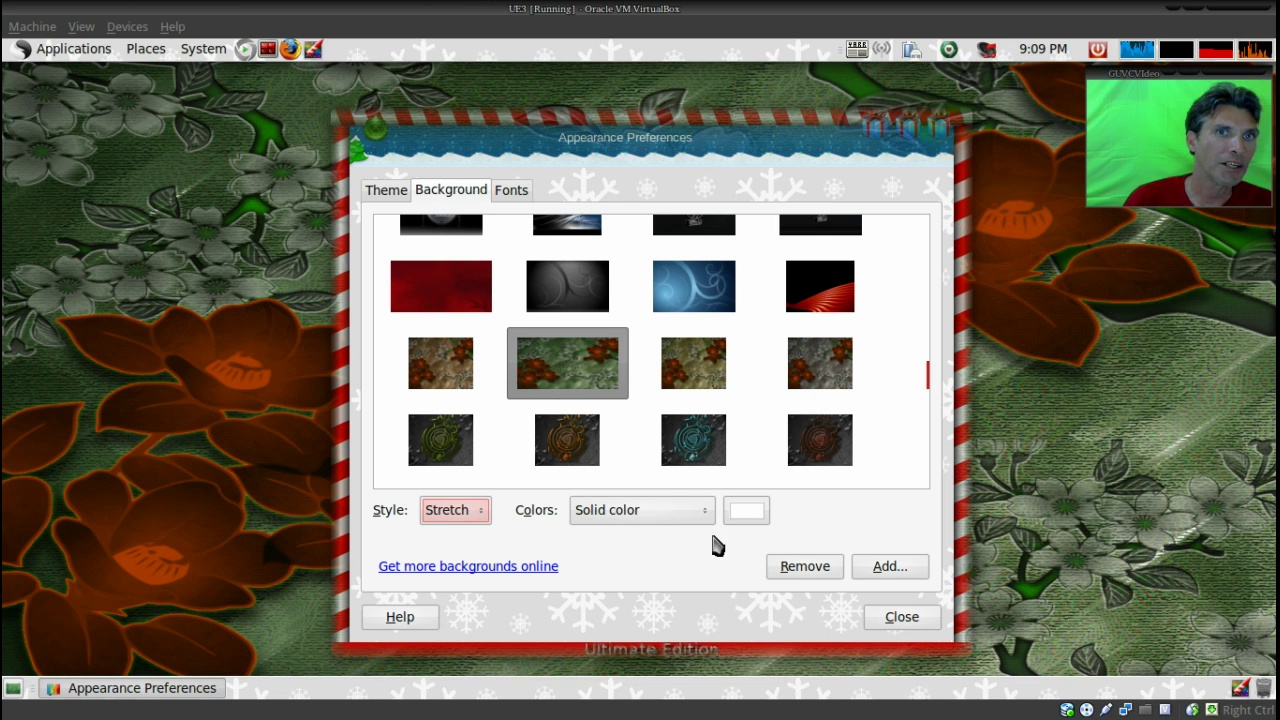
- Close Appearance Preferences and browse Applications from Accessories to the Games submenu
click(895, 621)
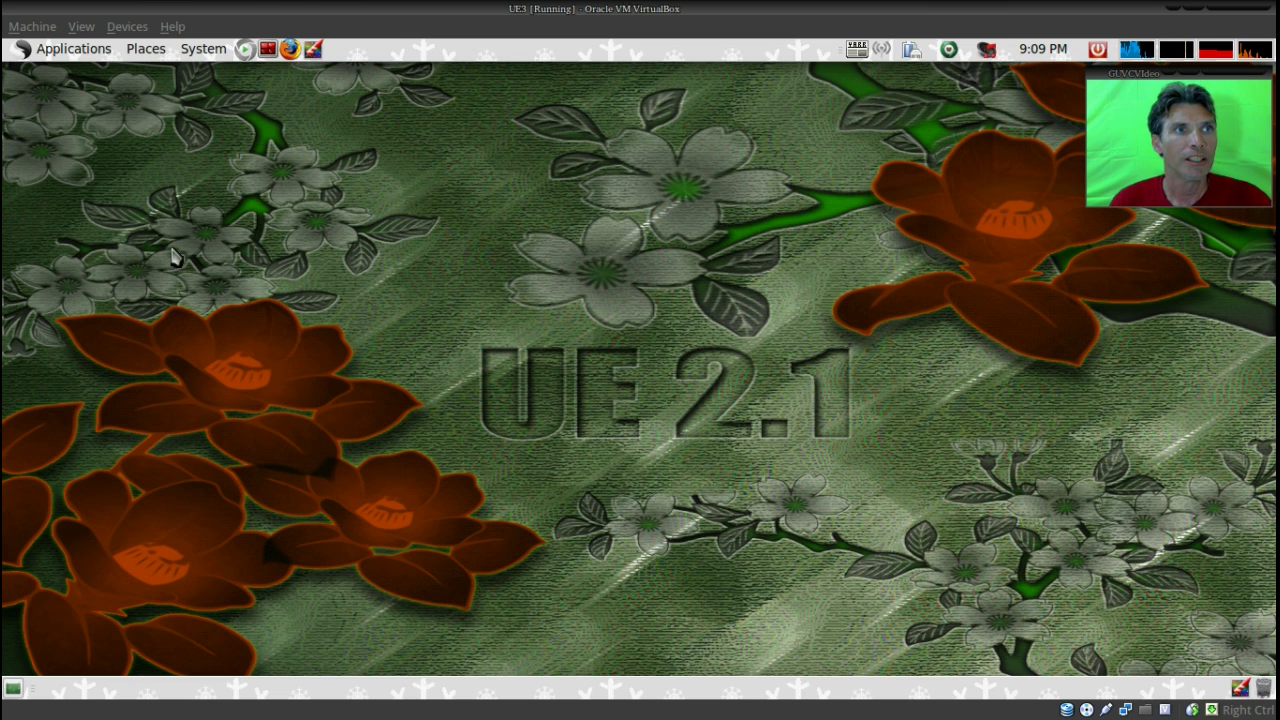
click(52, 53)
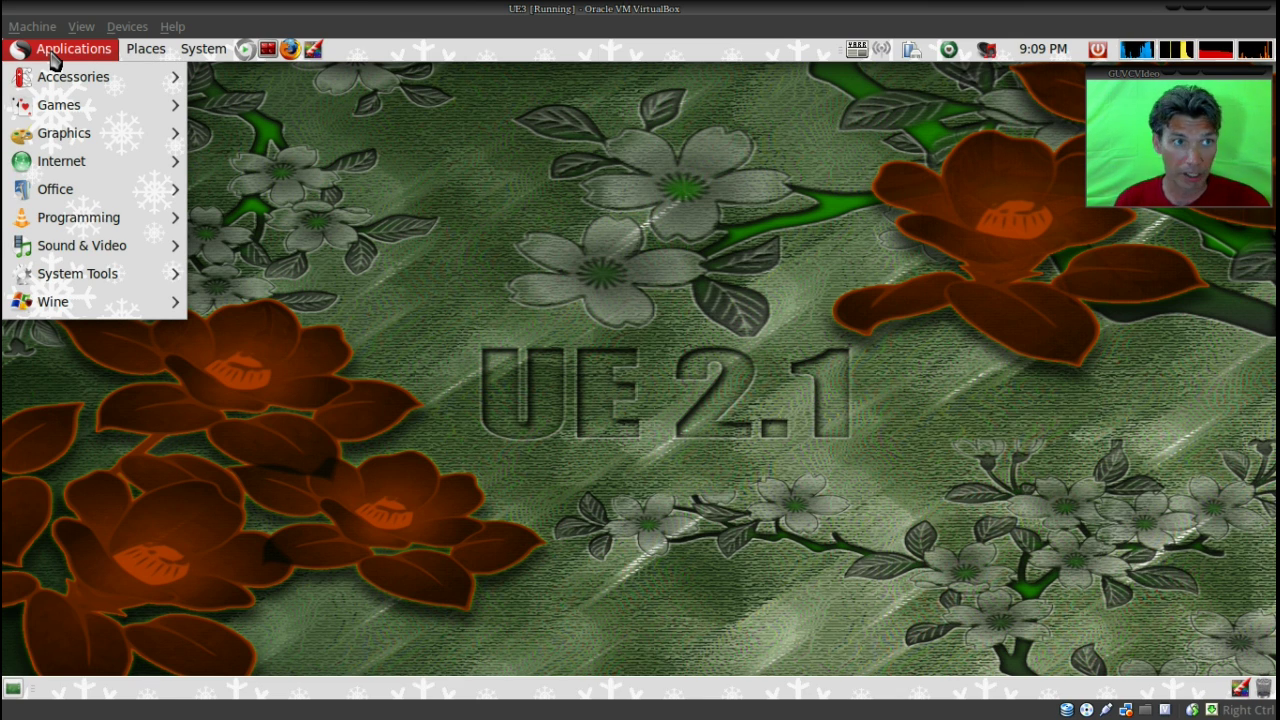
mouse_move(62, 84)
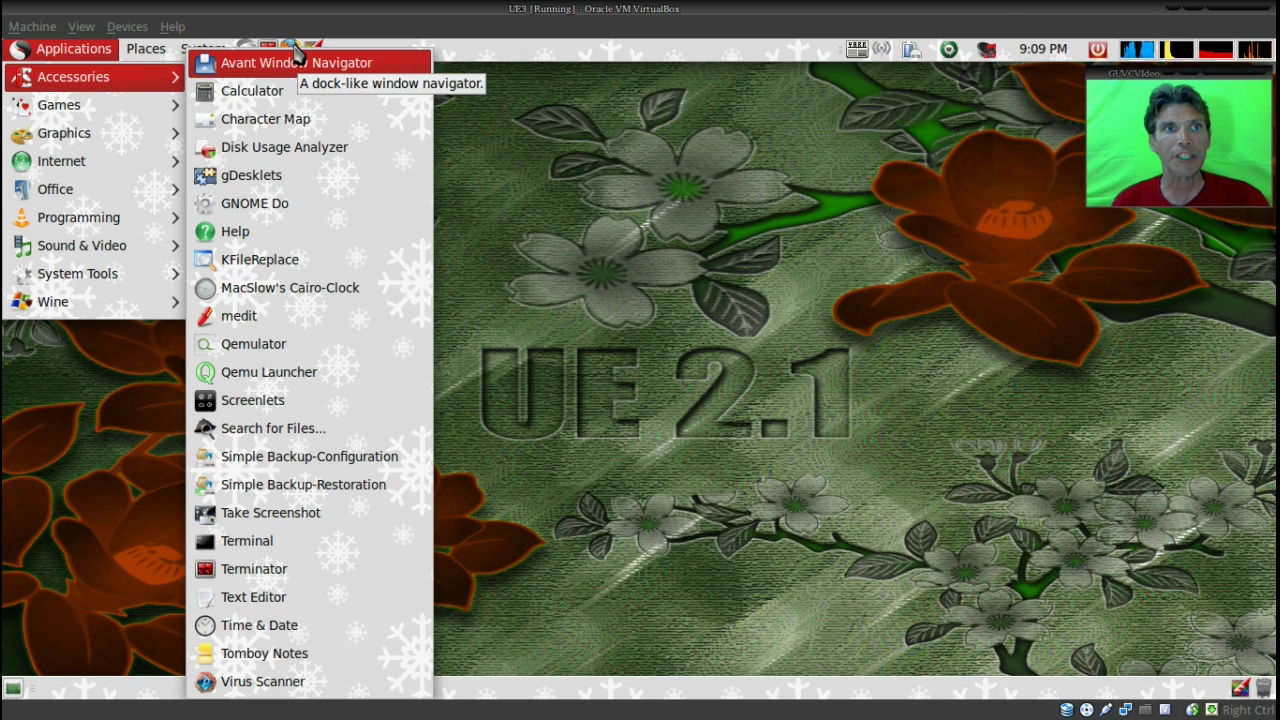
mouse_move(283, 10)
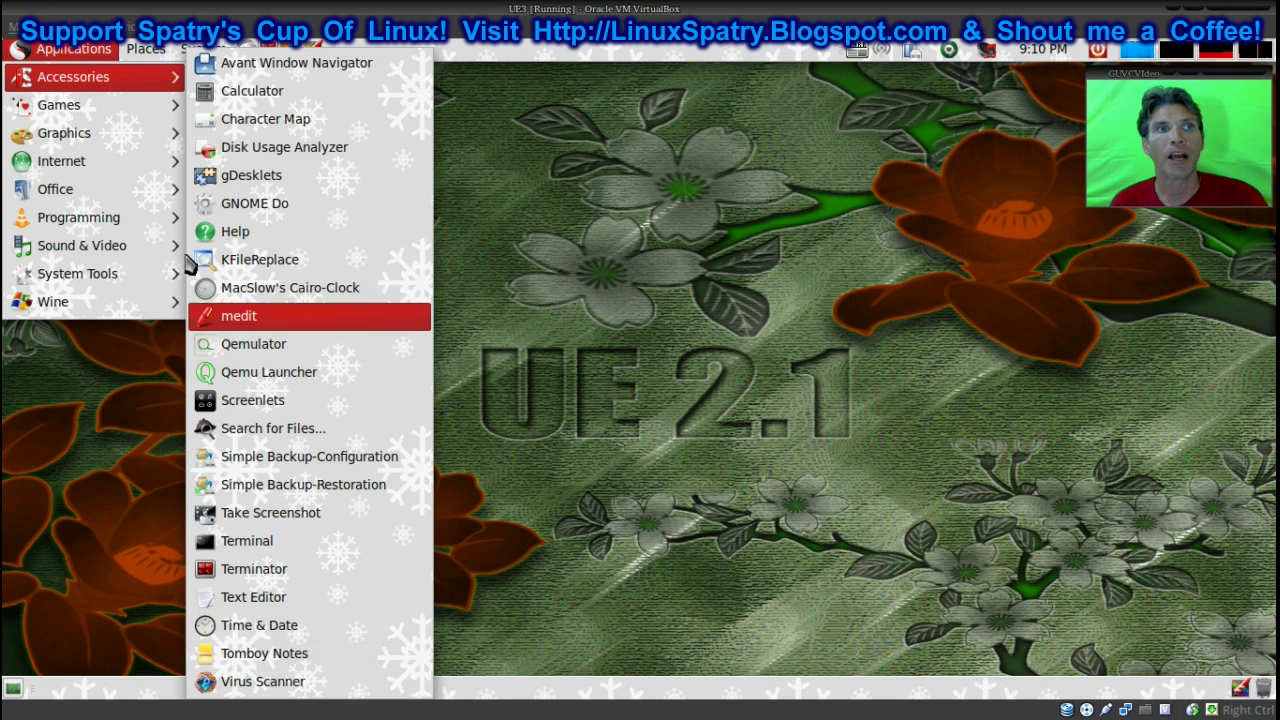
mouse_move(148, 112)
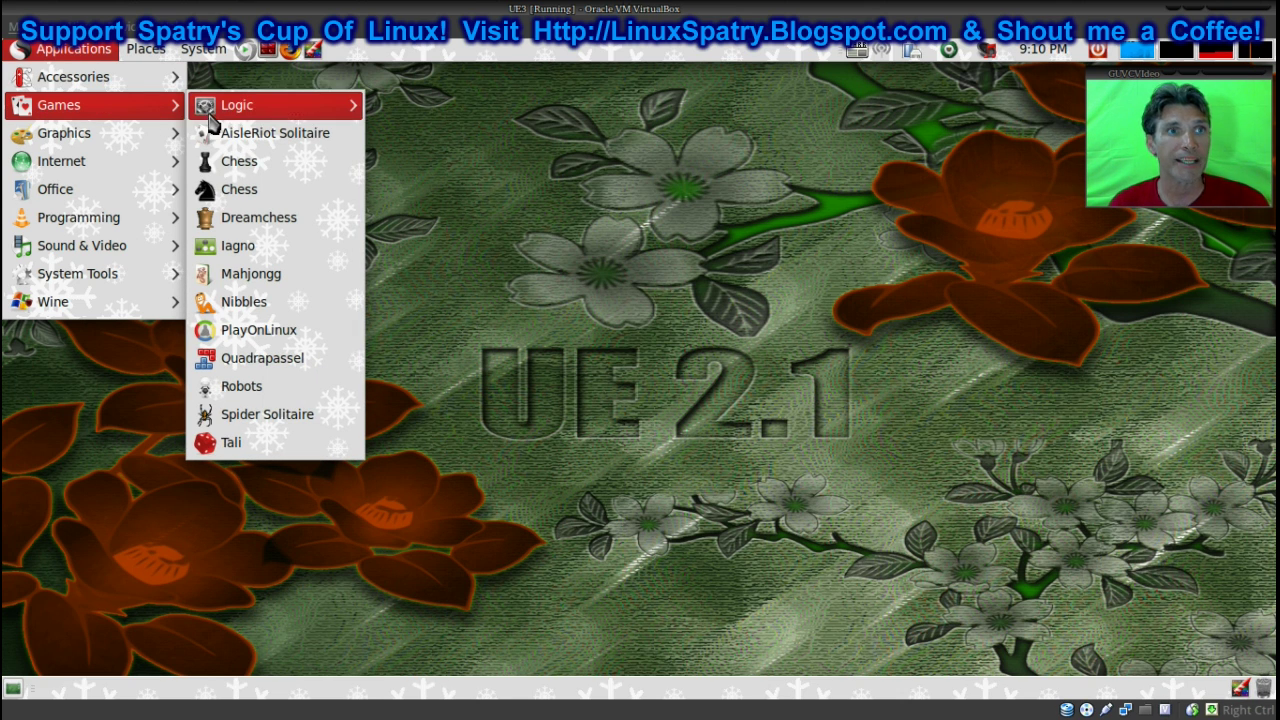
- Browse the Games > Logic submenu, then Graphics, ending on the top-level categories
mouse_move(212, 120)
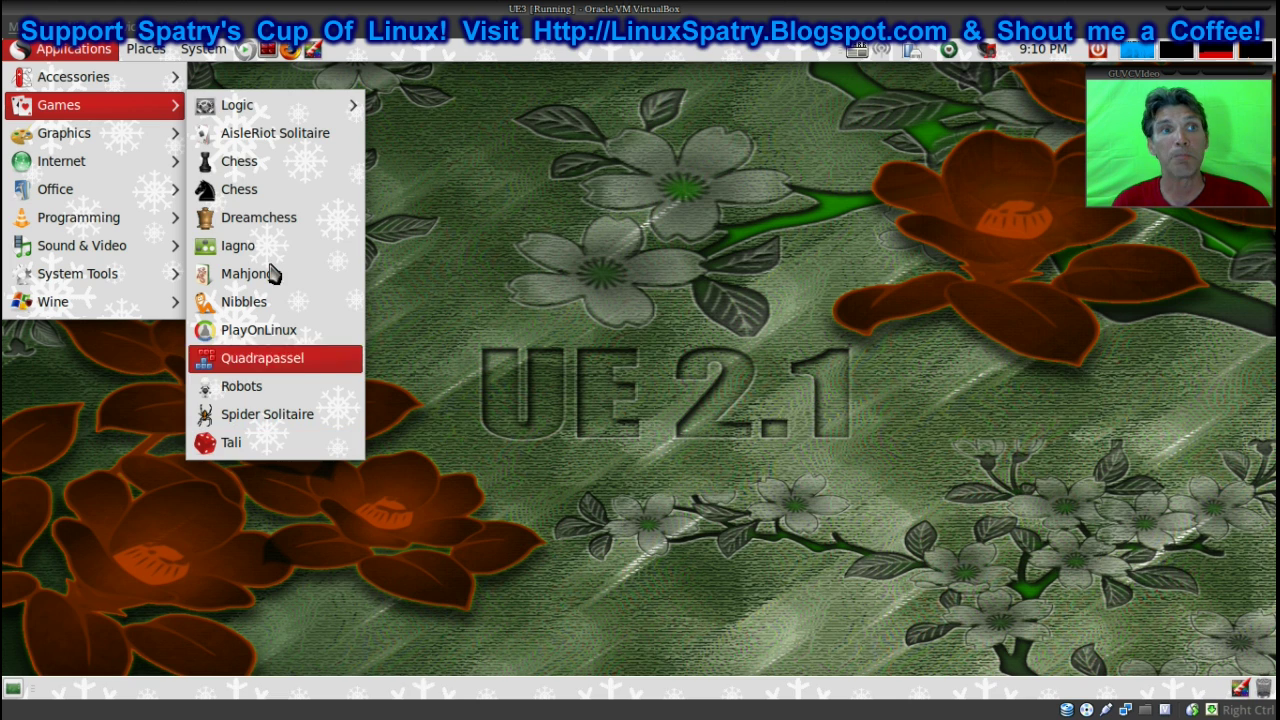
mouse_move(271, 118)
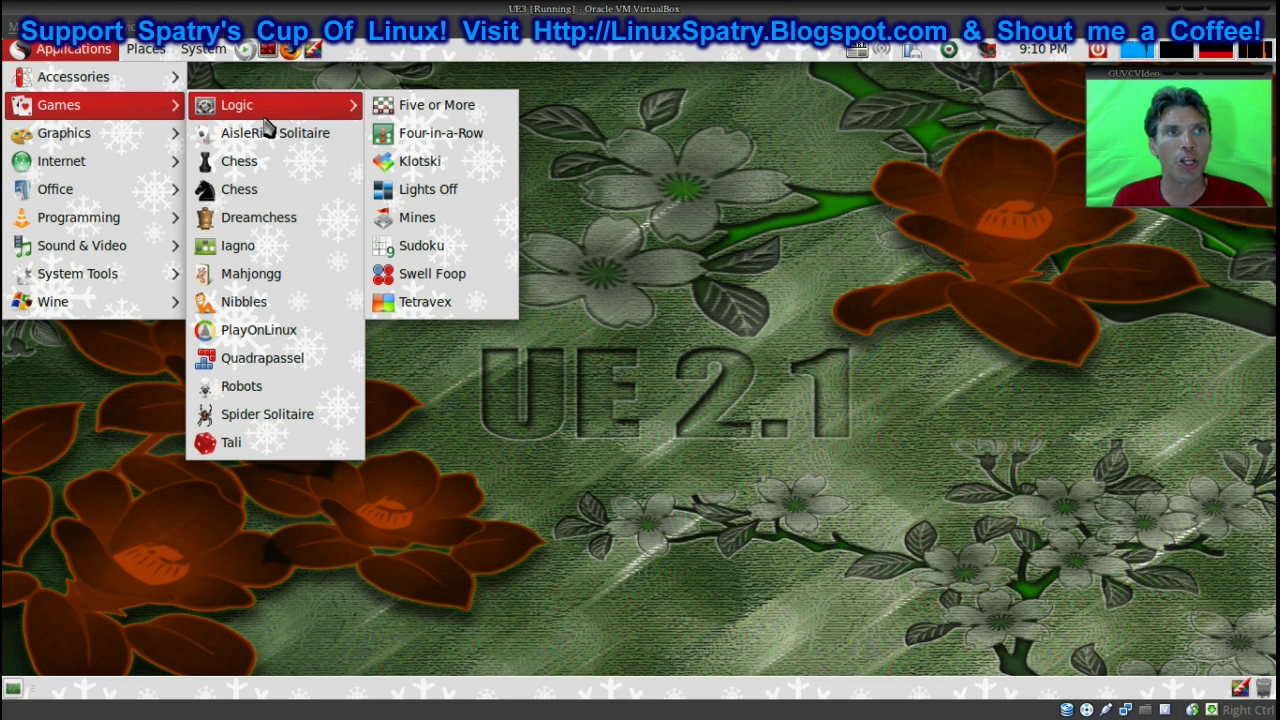
mouse_move(139, 145)
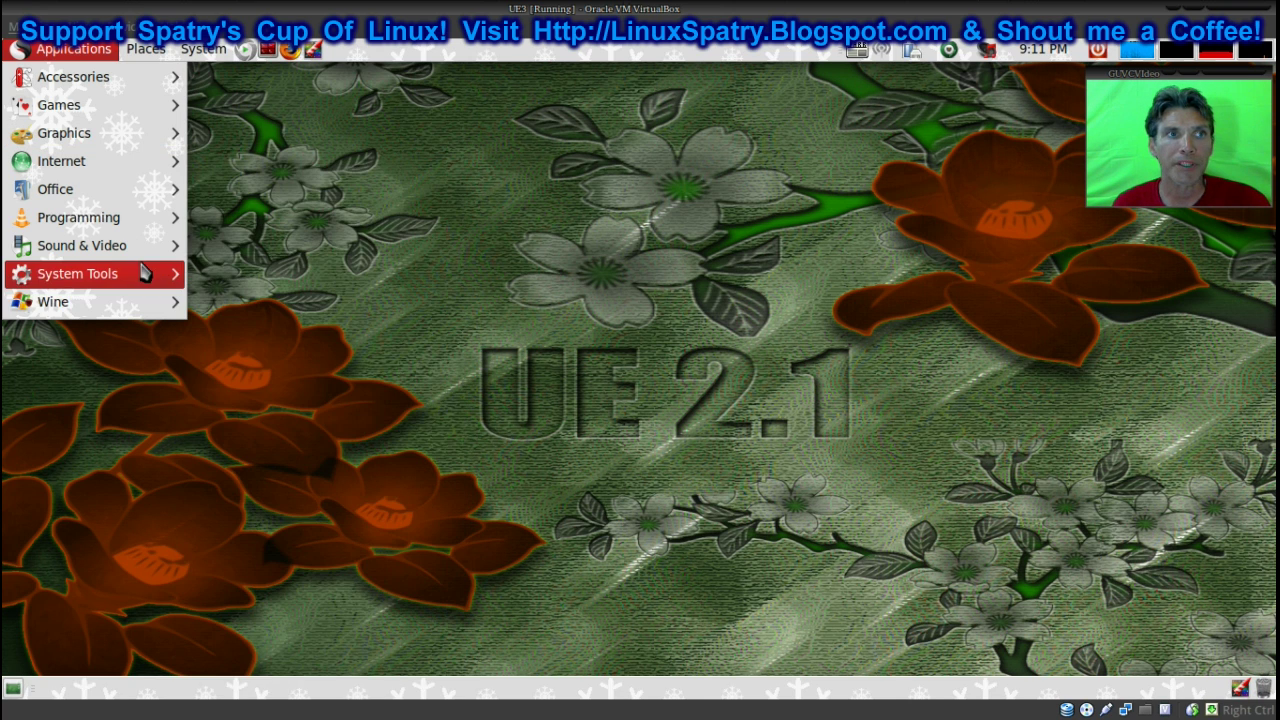
mouse_move(150, 274)
mouse_move(122, 176)
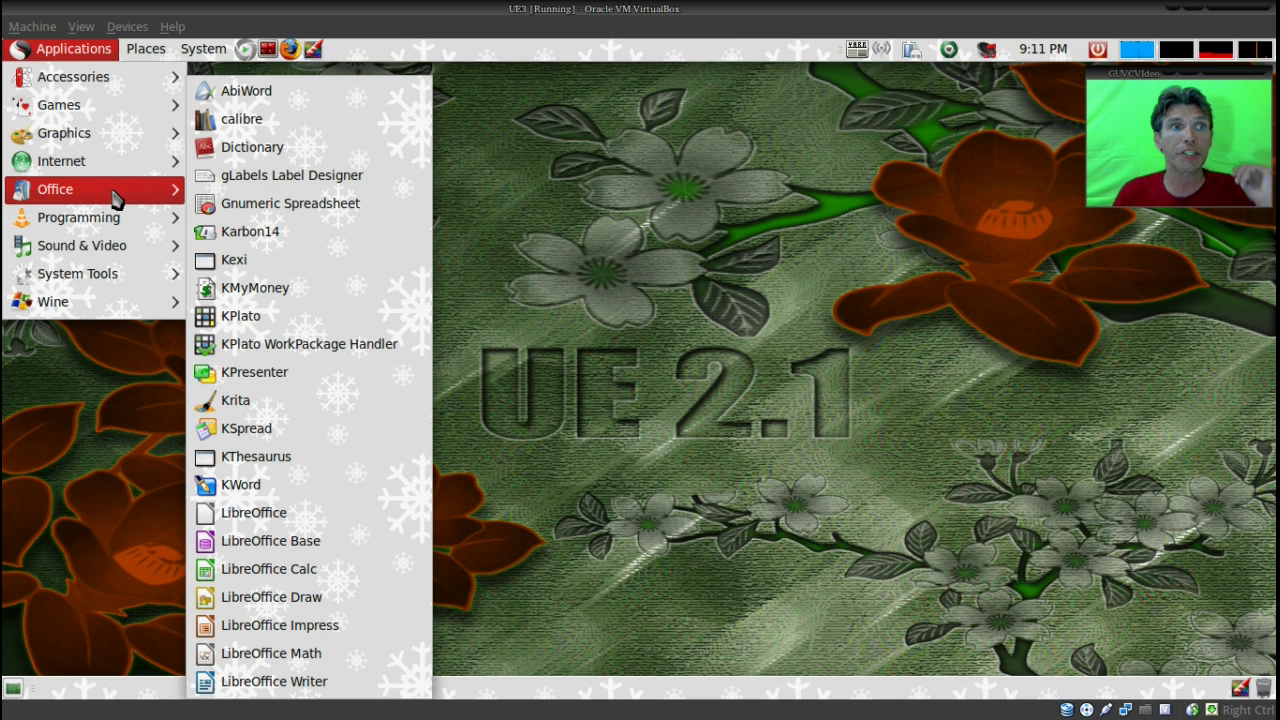
mouse_move(116, 226)
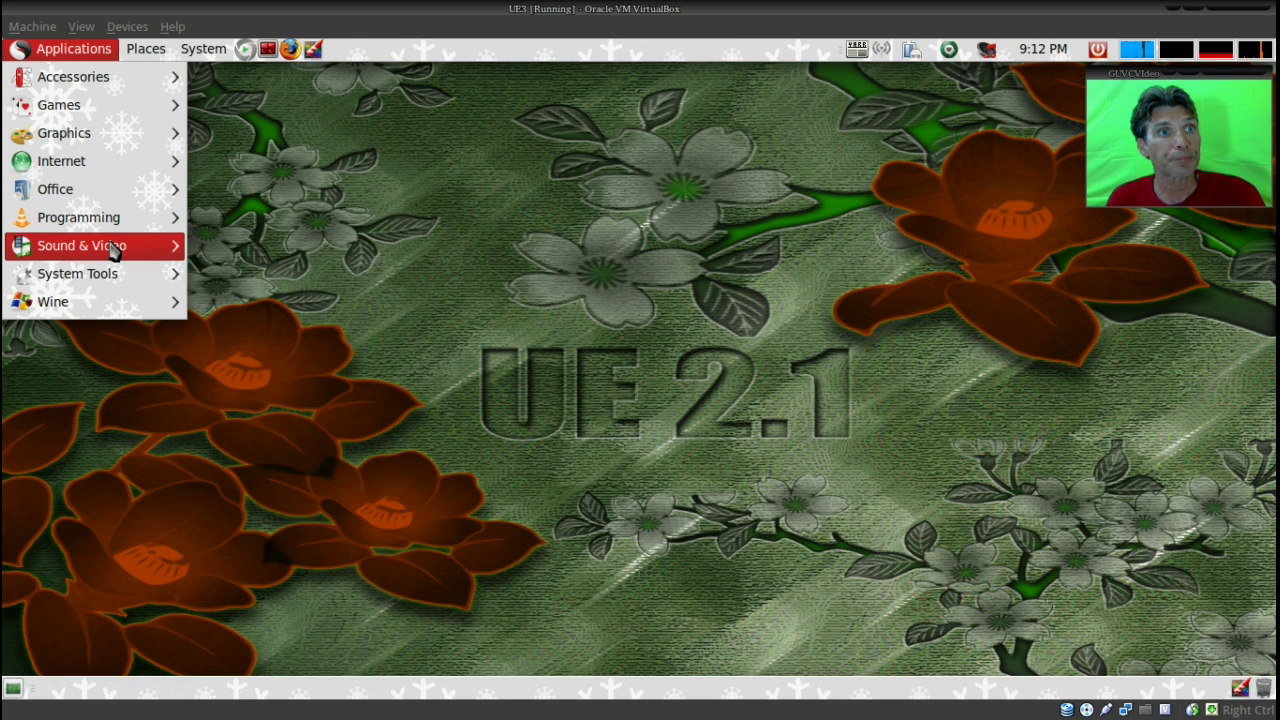
- Browse the Sound & Video submenu, then expand System Tools showing Back In Time and BleachBit
mouse_move(113, 250)
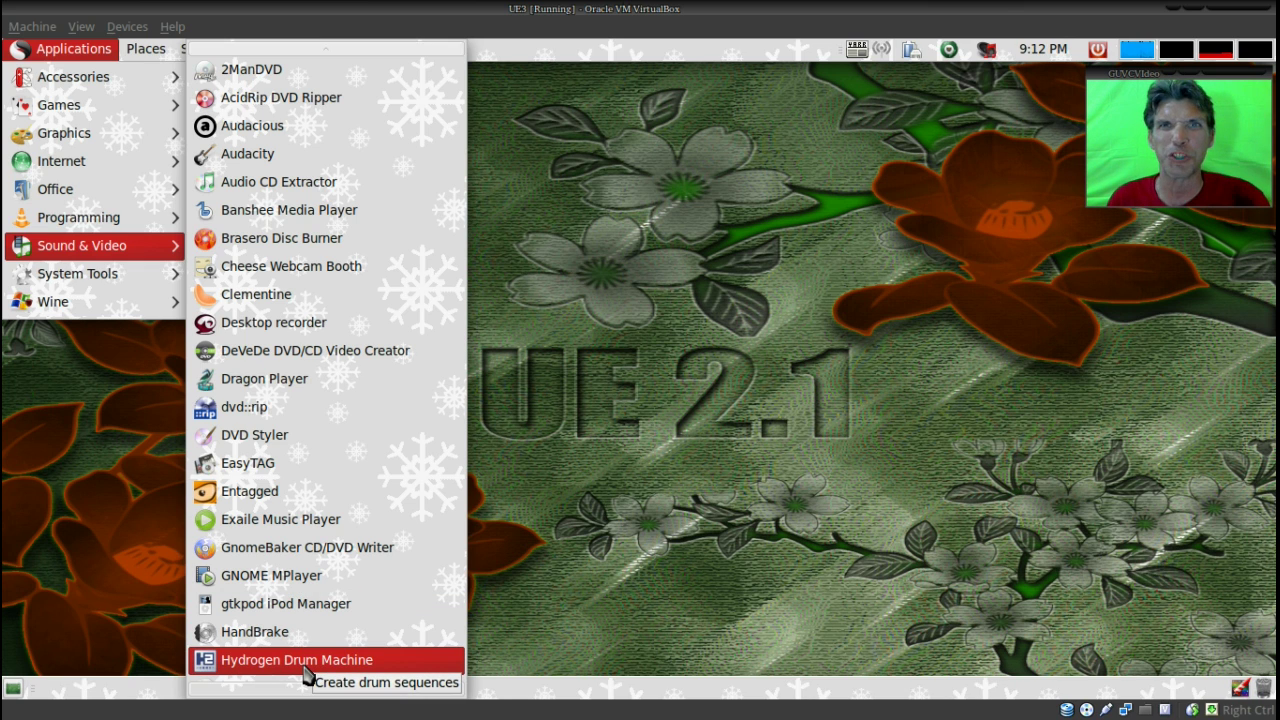
mouse_move(314, 694)
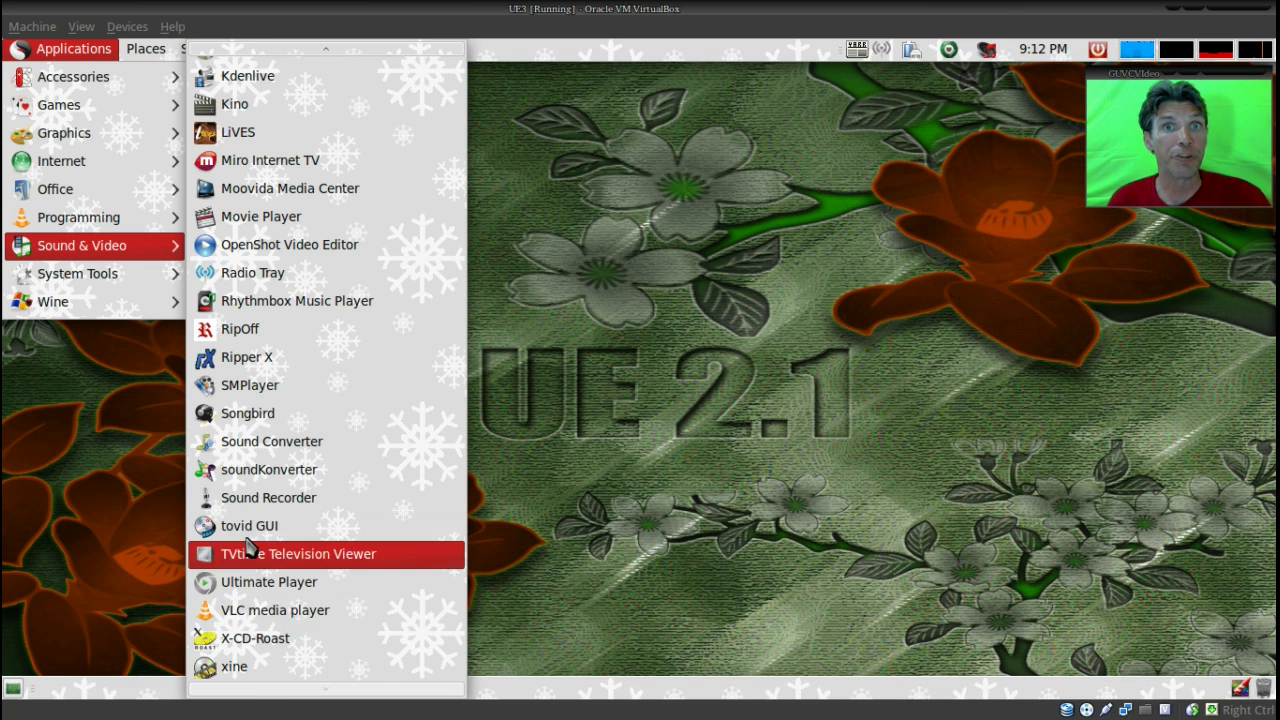
mouse_move(124, 286)
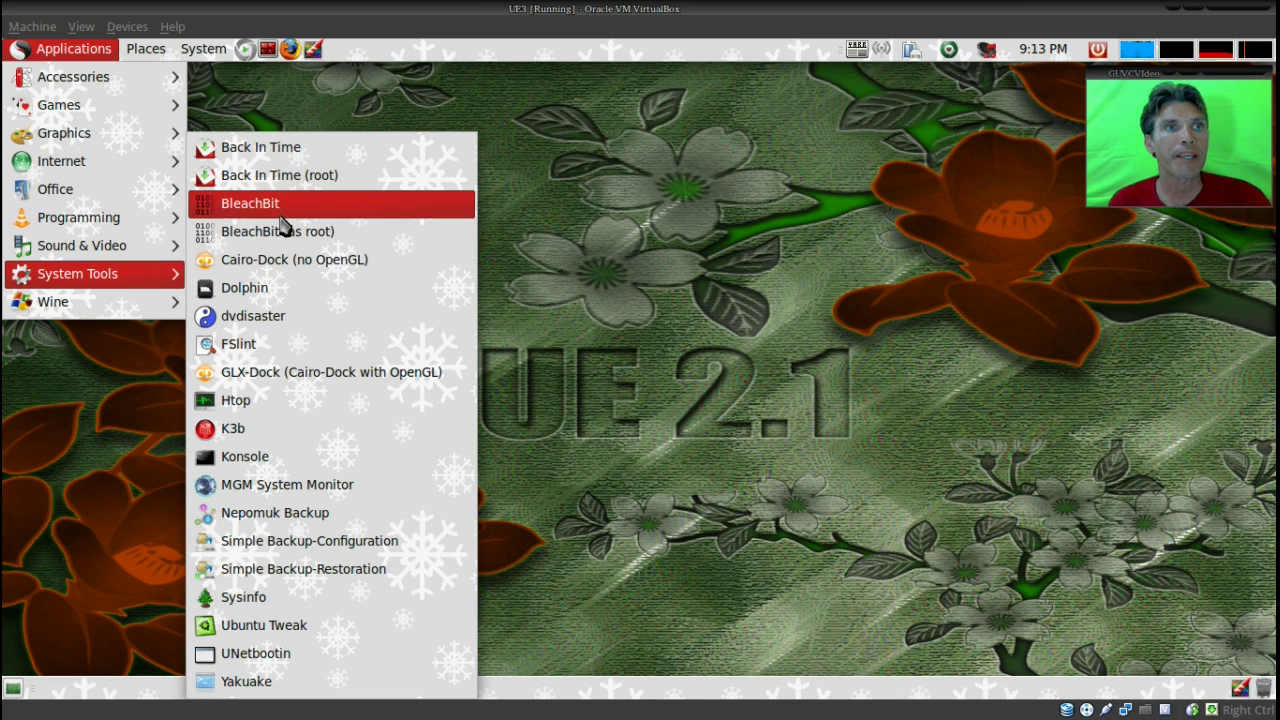
- Launch Back In Time from System Tools and move its Main profile Settings dialog up-left
click(286, 152)
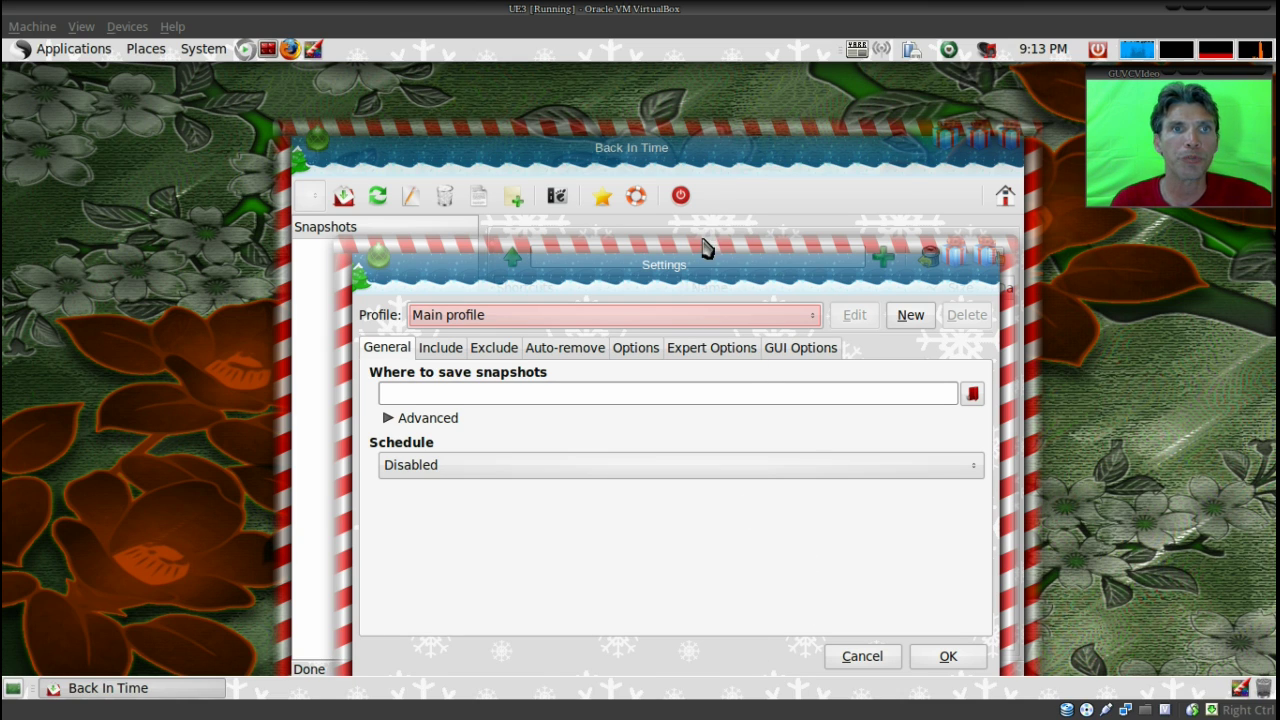
drag(701, 250, 674, 100)
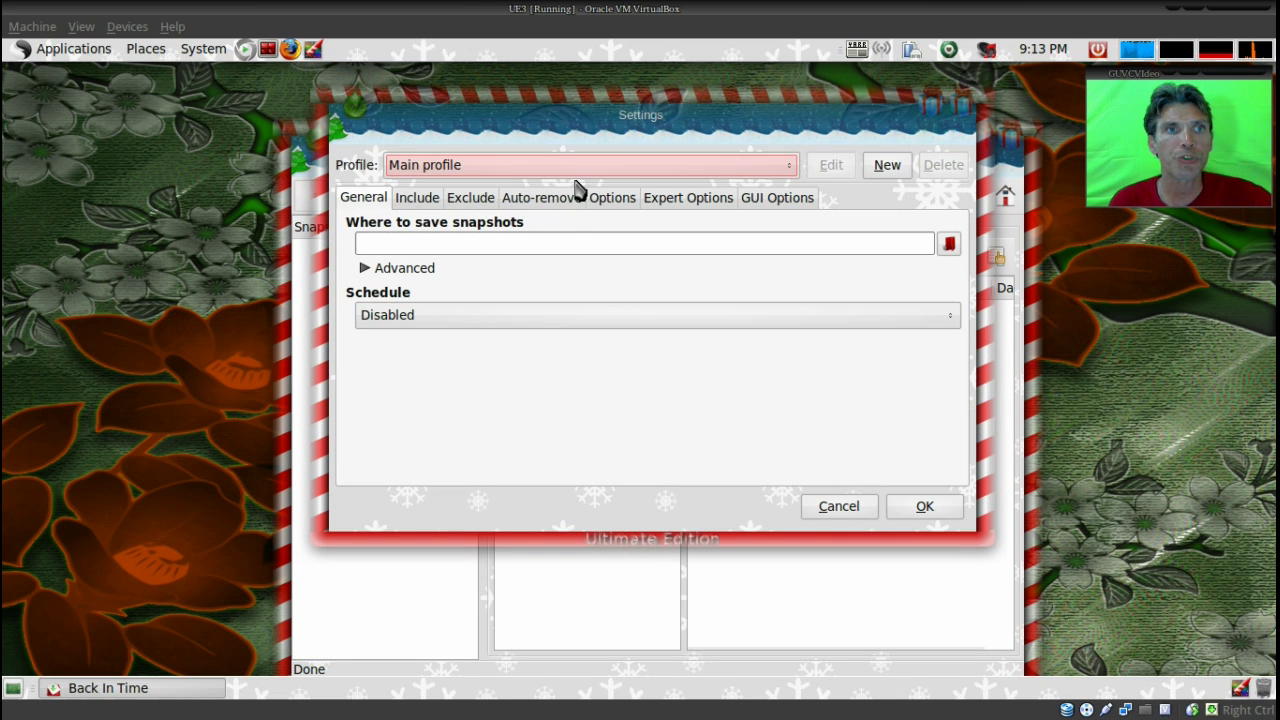
click(20, 50)
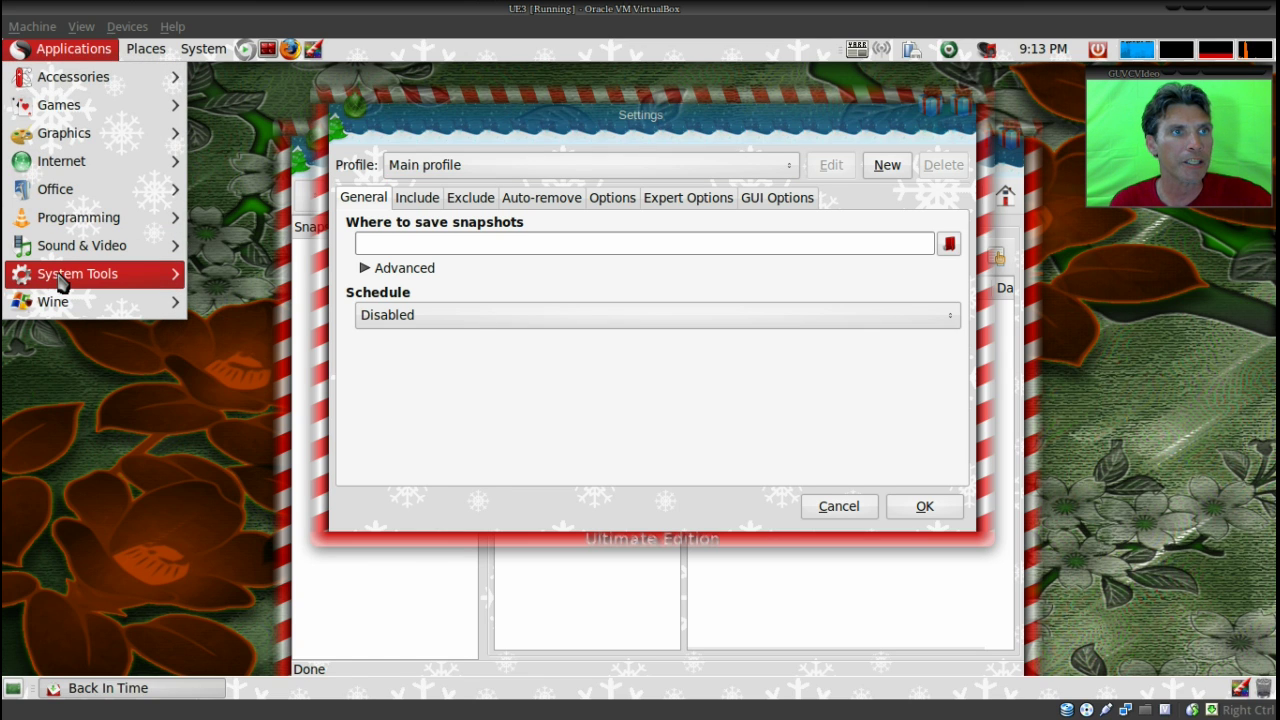
mouse_move(62, 282)
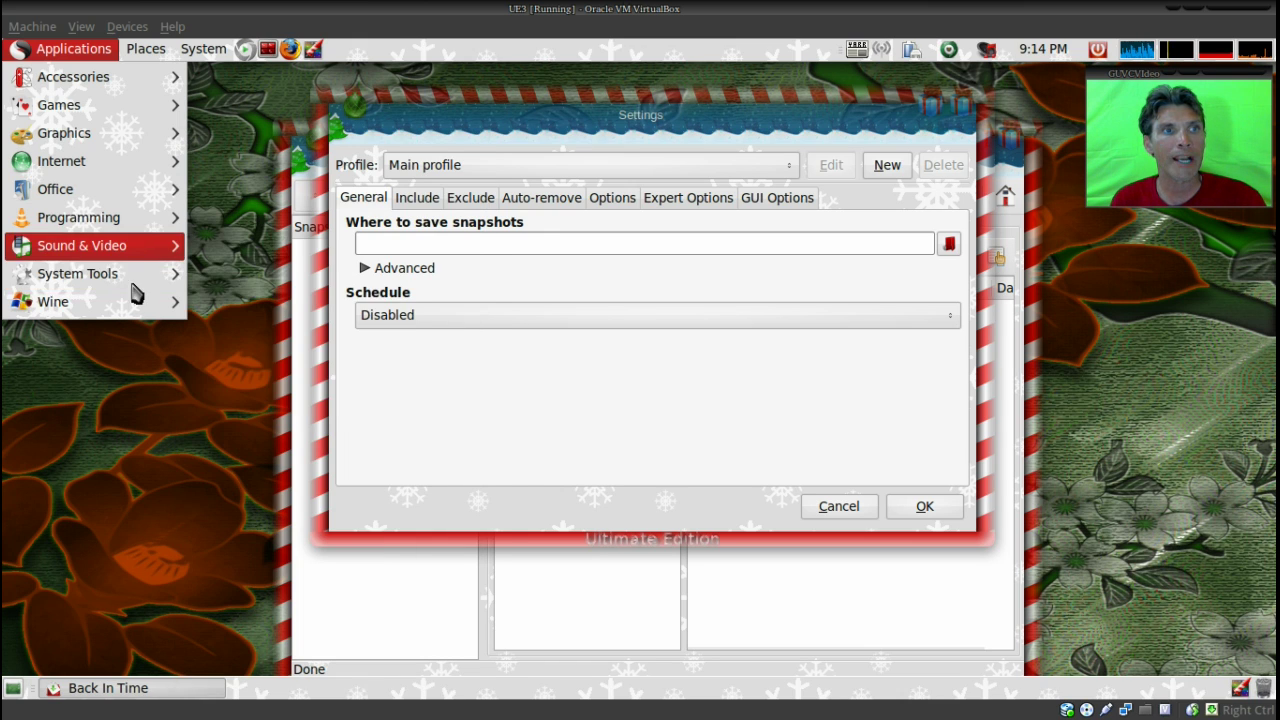
mouse_move(131, 312)
mouse_move(286, 310)
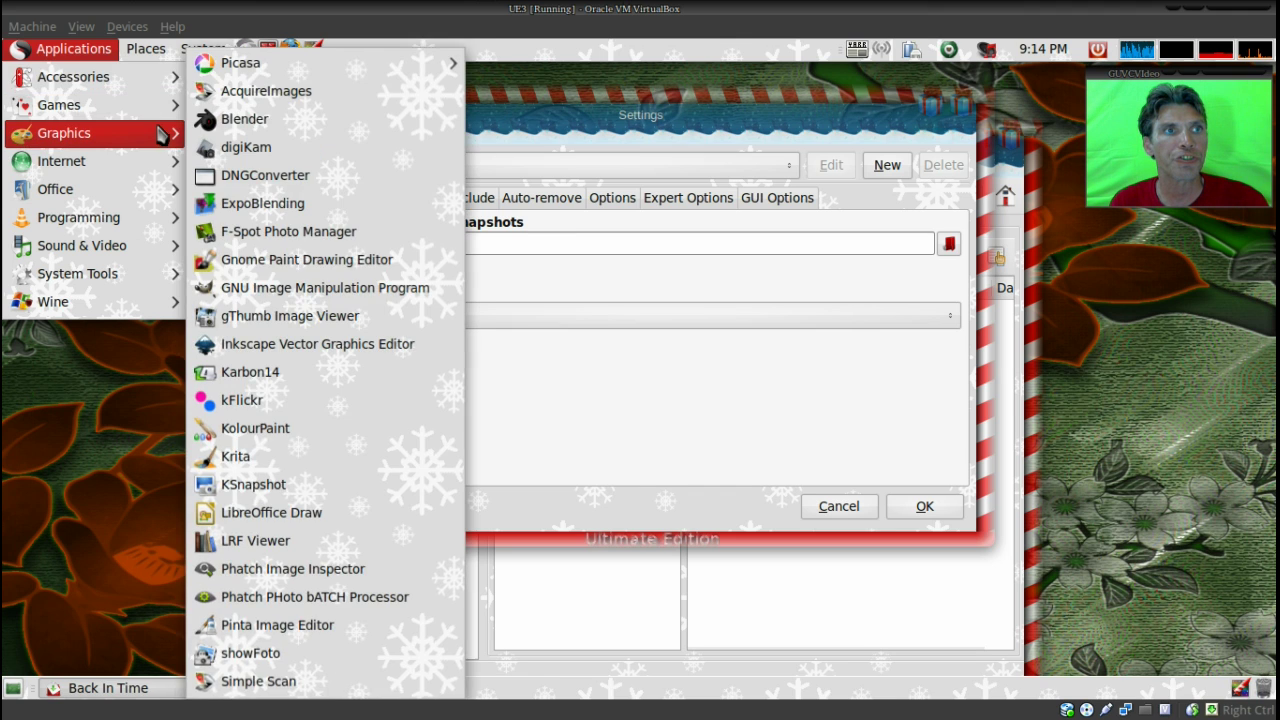
mouse_move(163, 90)
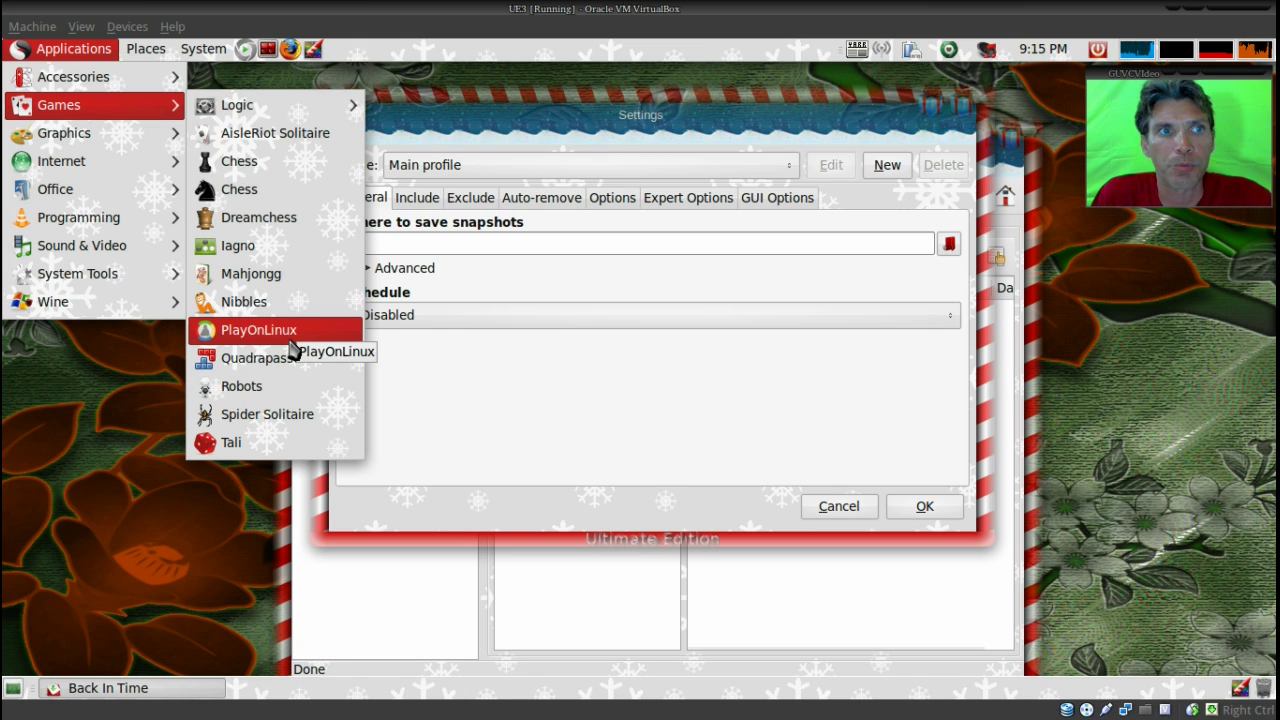
click(113, 398)
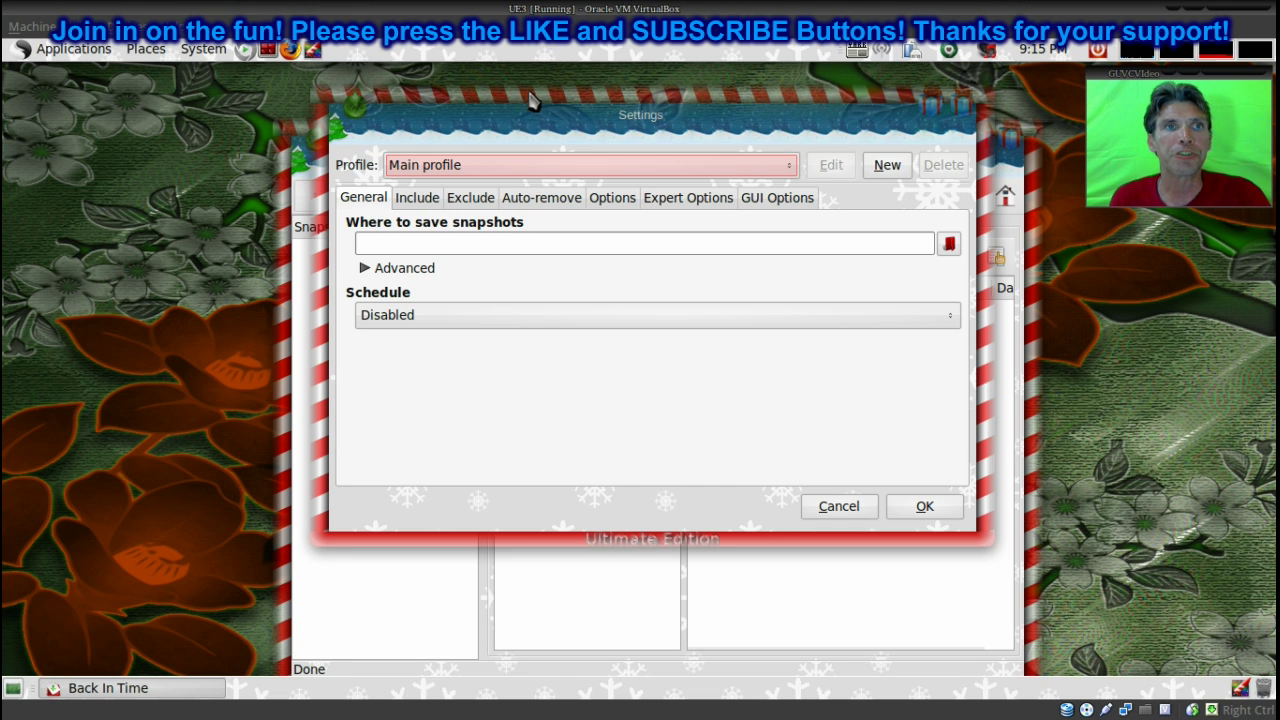
- Drag the Back In Time Settings window to the left side of the screen
drag(531, 100, 240, 97)
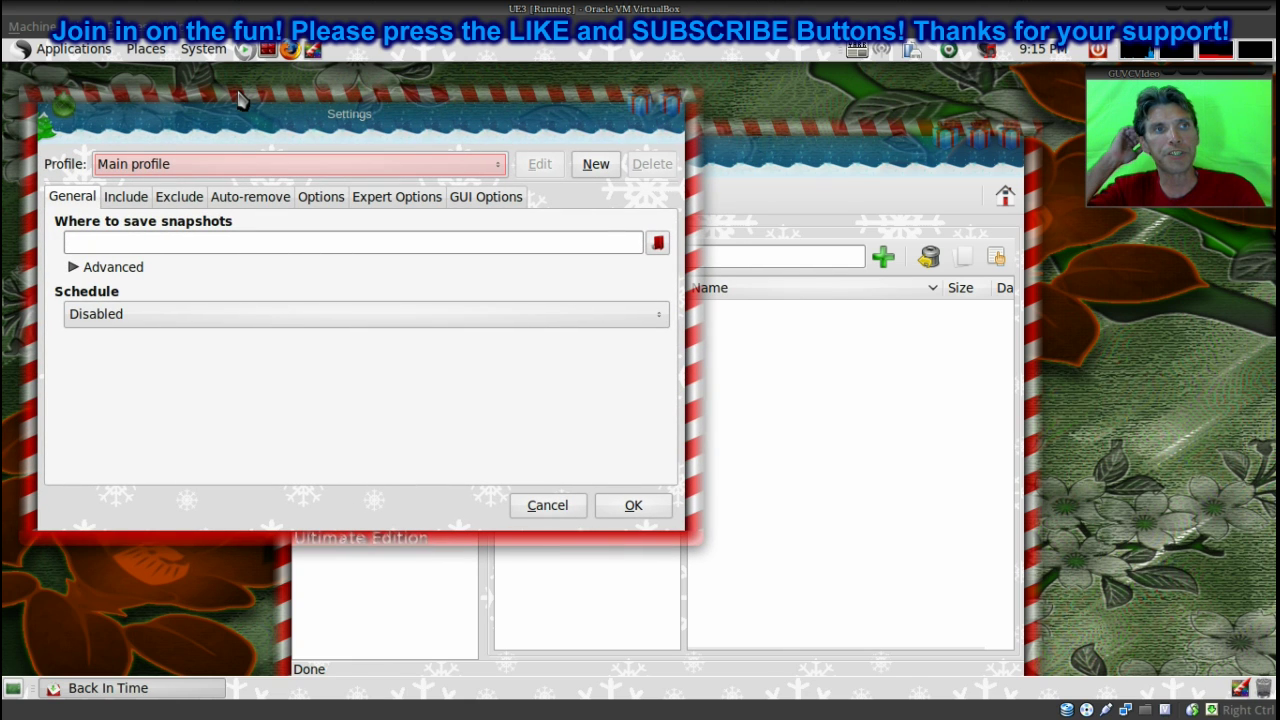